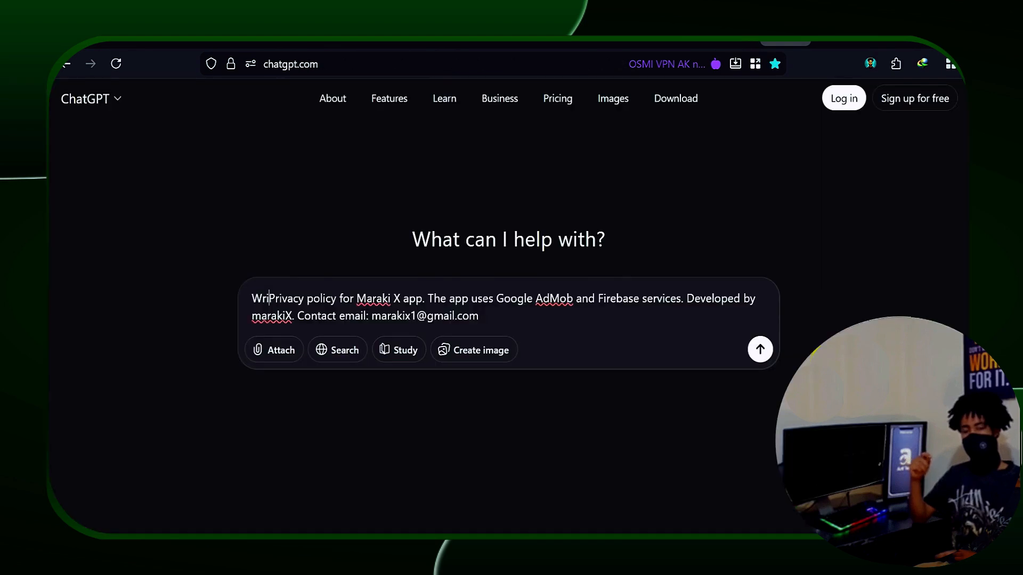
Step: Correct the typo in the Maraki X privacy policy prompt and send it to ChatGPT
{"action": "type", "text": "te Fi"}
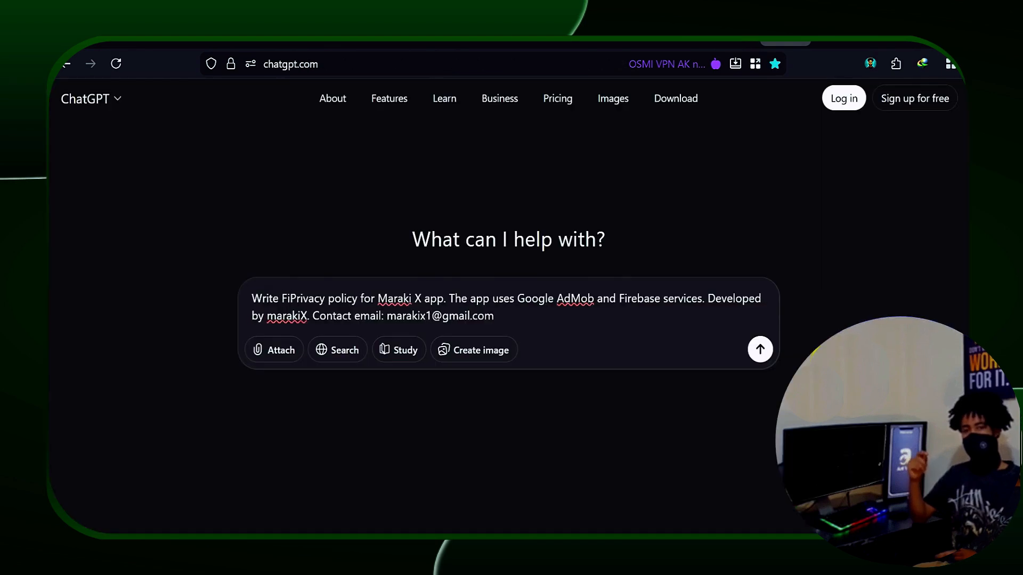
{"action": "key", "text": "BackSpace"}
{"action": "type", "text": "ull"}
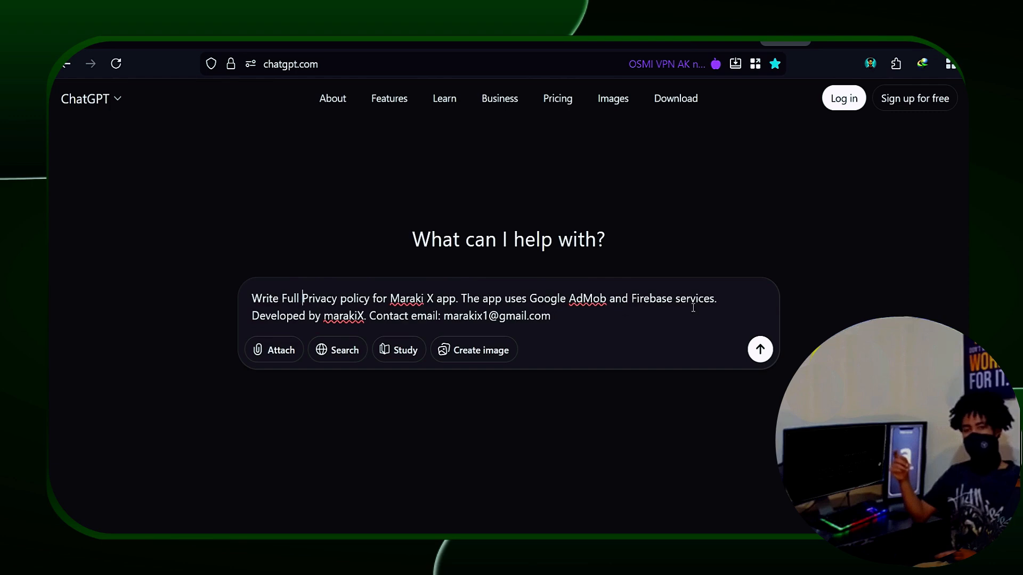
{"action": "left_click", "coordinate": [760, 350]}
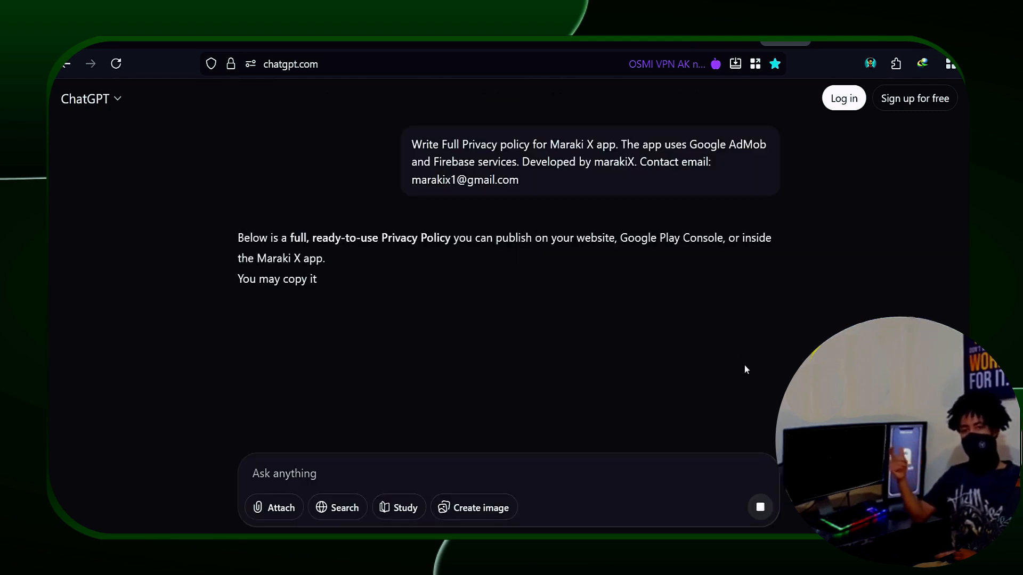
Step: Read through the generated privacy policy and add an empty text box below the Sites header
{"action": "scroll", "coordinate": [481, 331], "scroll_direction": "down", "scroll_amount": 3}
{"action": "scroll", "coordinate": [481, 331], "scroll_direction": "down", "scroll_amount": 5}
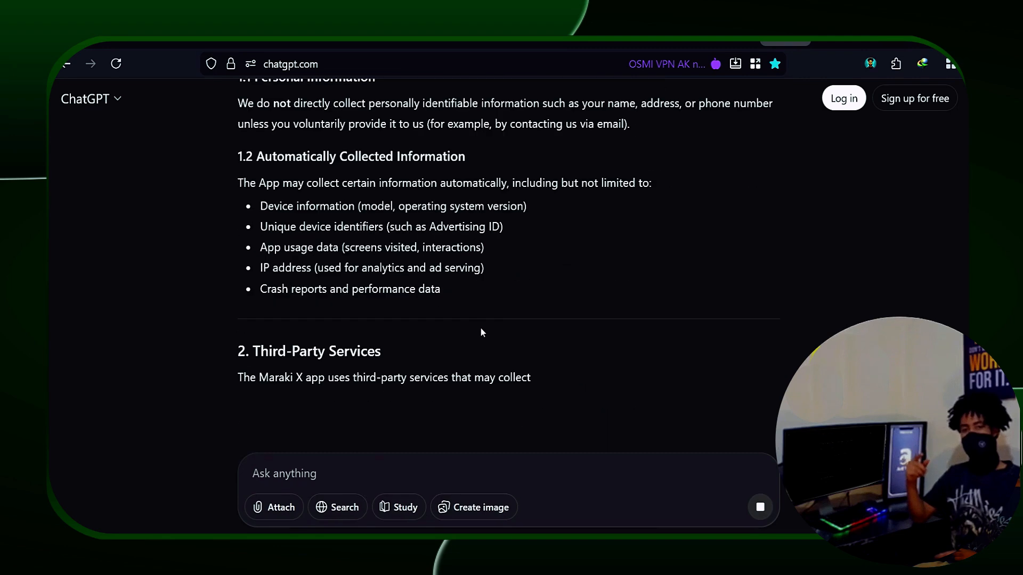
{"action": "scroll", "coordinate": [480, 328], "scroll_direction": "down", "scroll_amount": 5}
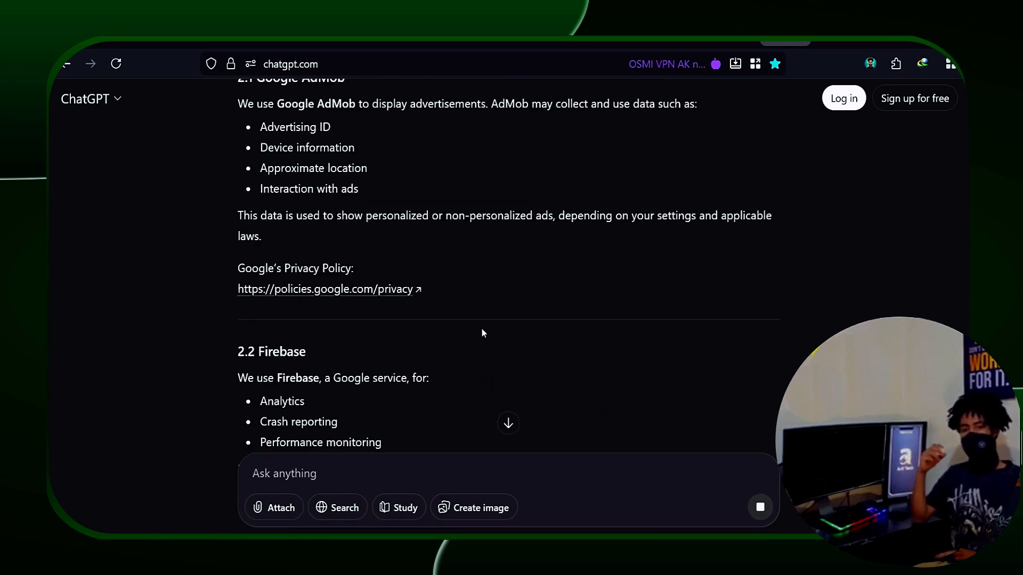
{"action": "scroll", "coordinate": [482, 330], "scroll_direction": "down", "scroll_amount": 15}
{"action": "scroll", "coordinate": [482, 329], "scroll_direction": "down", "scroll_amount": 5}
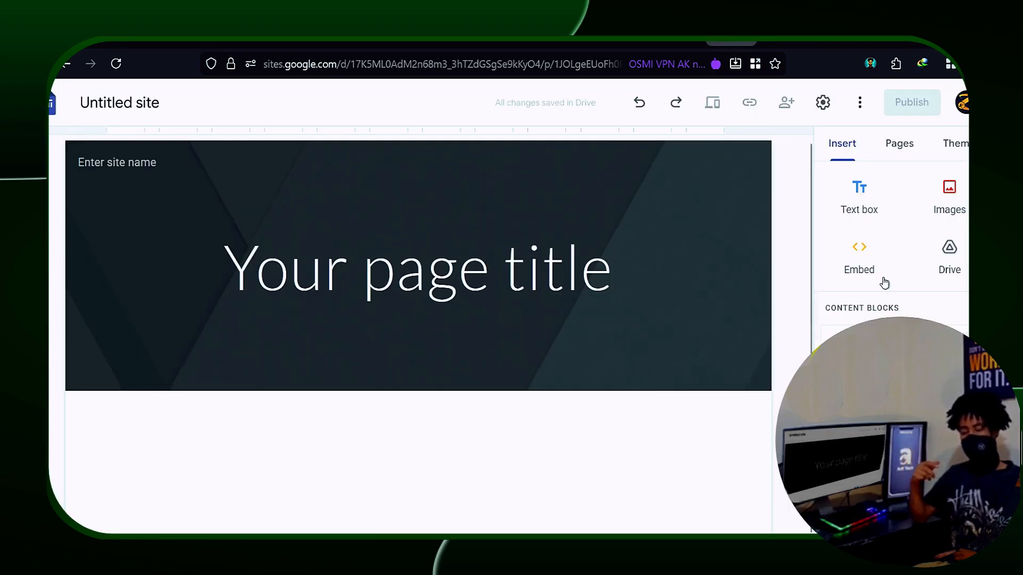
{"action": "left_click", "coordinate": [871, 207]}
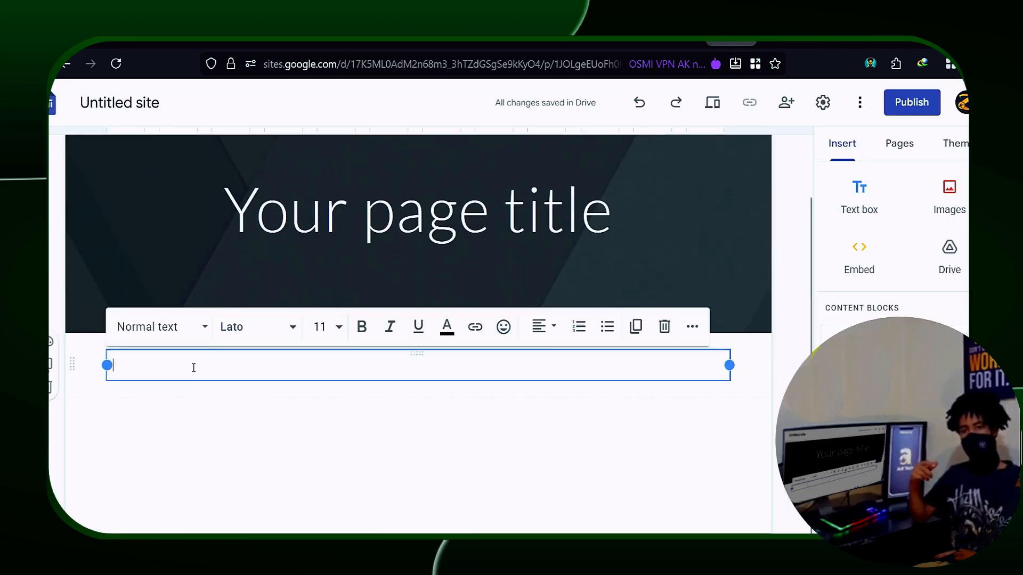
Step: Paste the policy into the text box, make the entire 'Privacy Policy for Maraki X' title white, and begin publishing
{"action": "key", "text": "ctrl+v"}
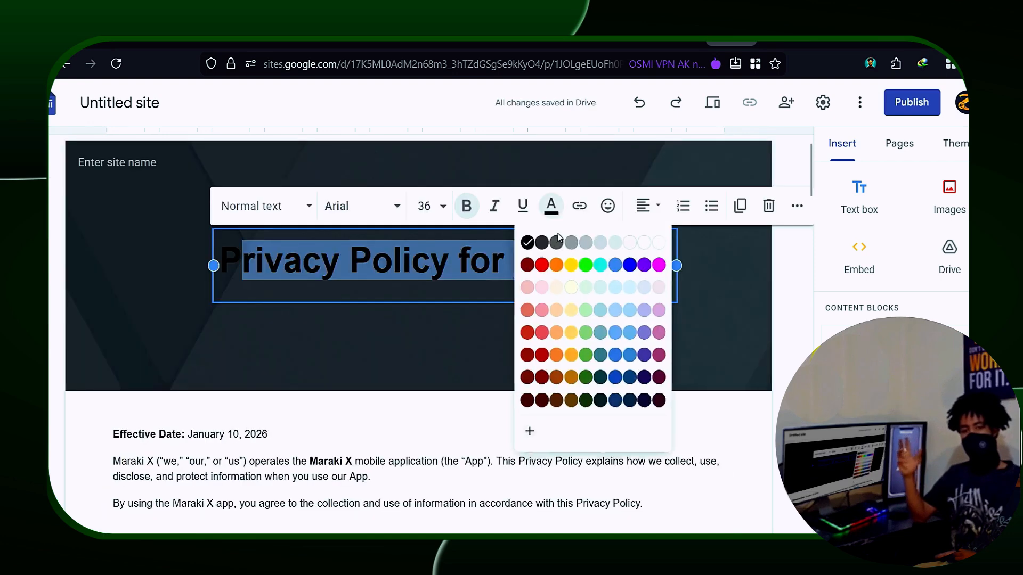
{"action": "left_click", "coordinate": [653, 243]}
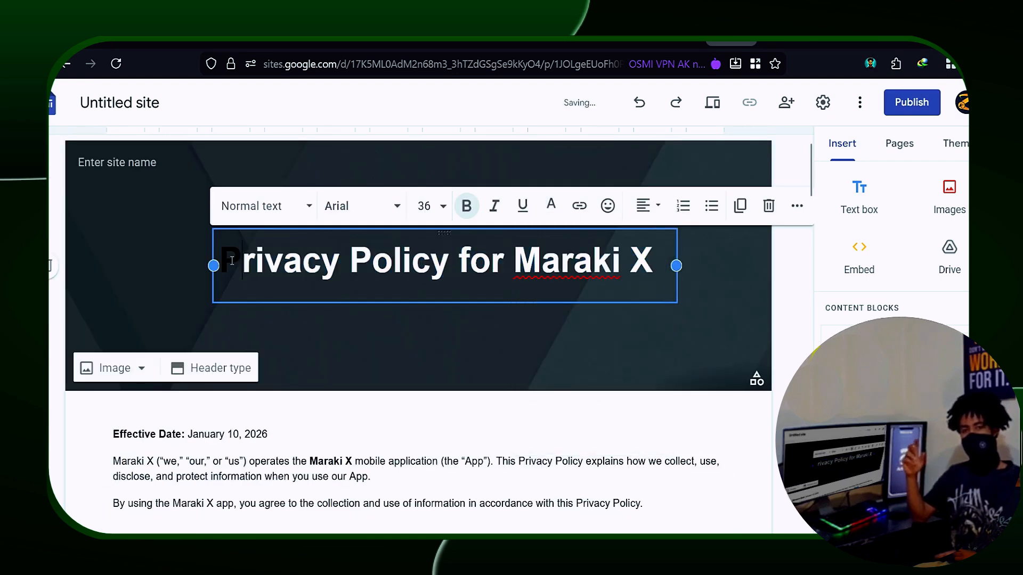
{"action": "left_click_drag", "start_coordinate": [243, 261], "coordinate": [196, 261]}
{"action": "left_click", "coordinate": [554, 218]}
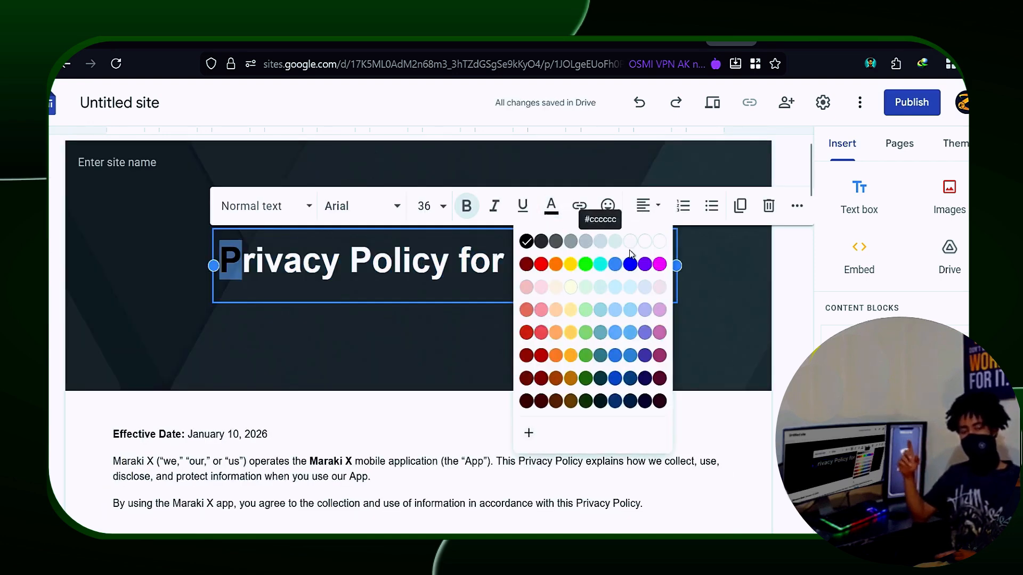
{"action": "left_click", "coordinate": [660, 238]}
{"action": "left_click", "coordinate": [414, 326]}
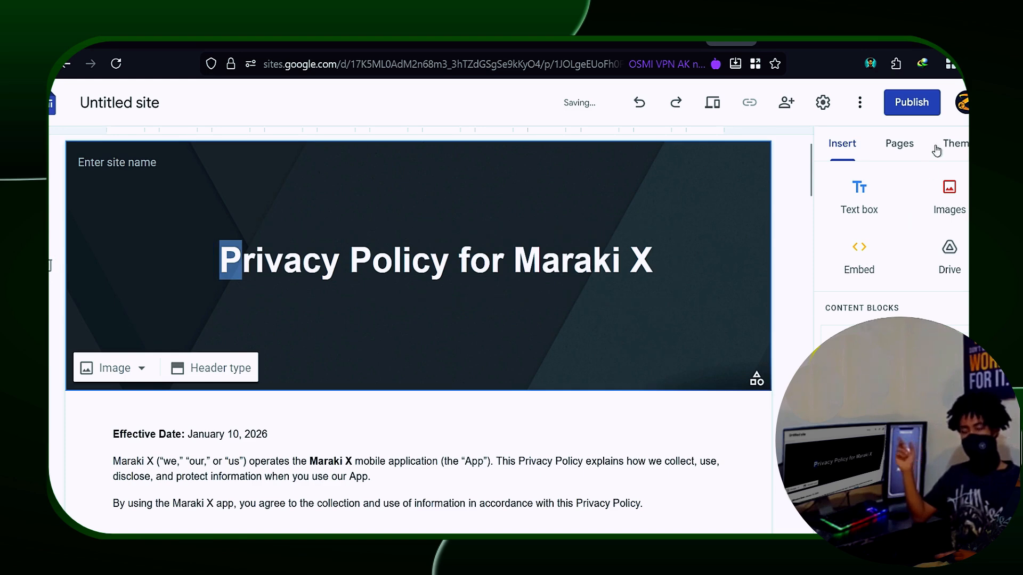
{"action": "left_click", "coordinate": [912, 103]}
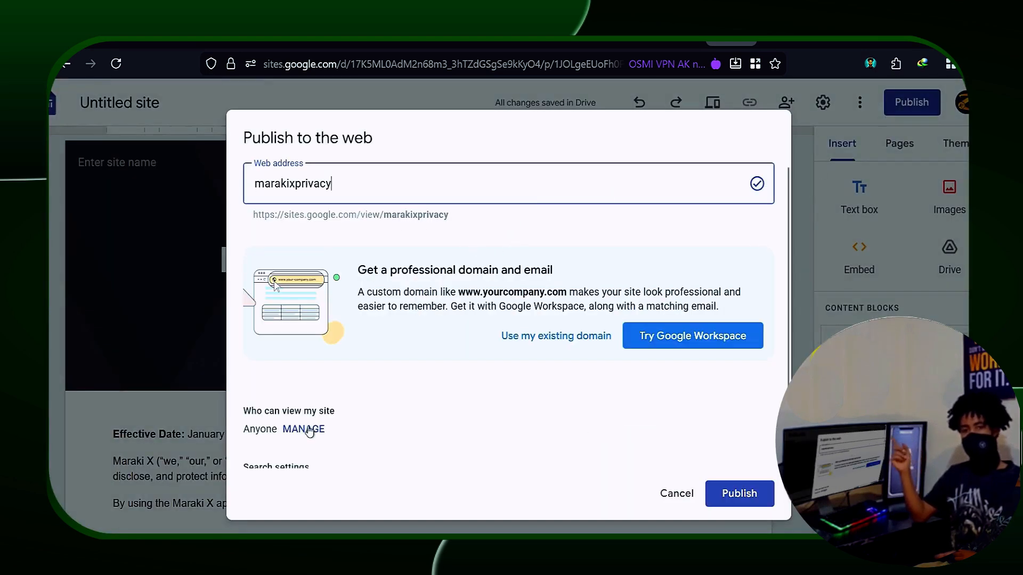
Step: Confirm the published site's visibility is set to Public
{"action": "left_click", "coordinate": [306, 429]}
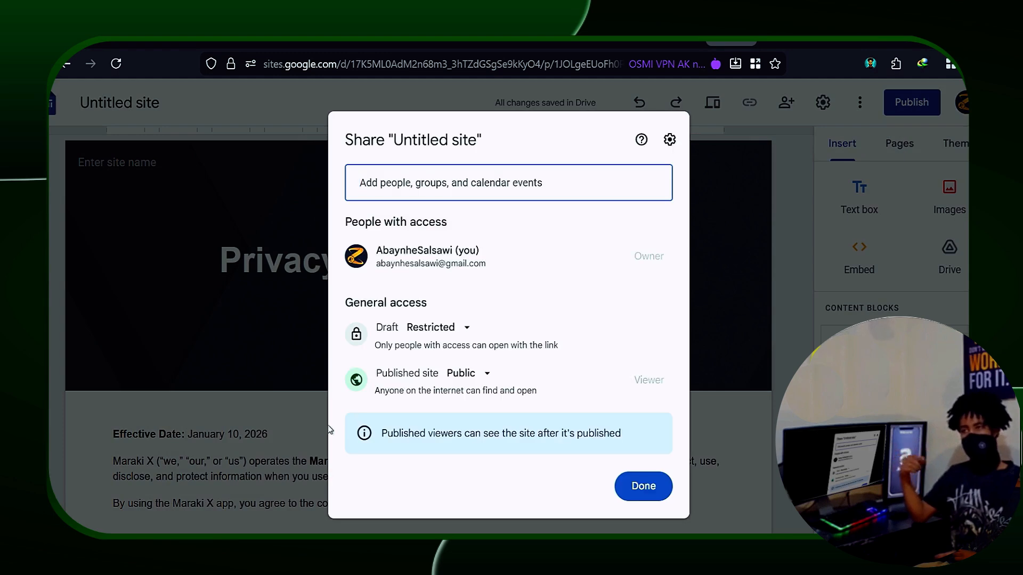
{"action": "left_click", "coordinate": [460, 373]}
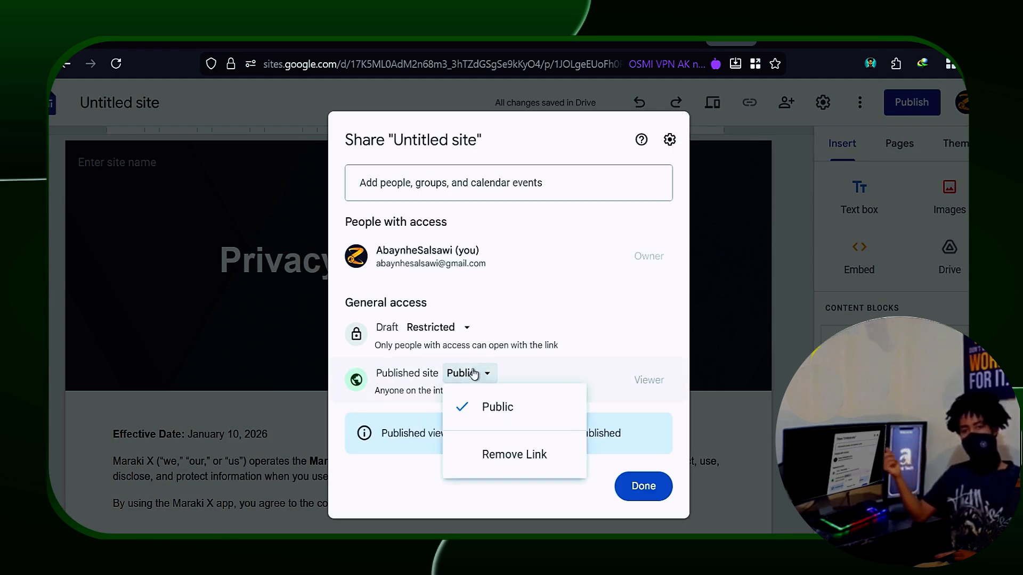
{"action": "left_click", "coordinate": [532, 347]}
{"action": "left_click", "coordinate": [656, 493]}
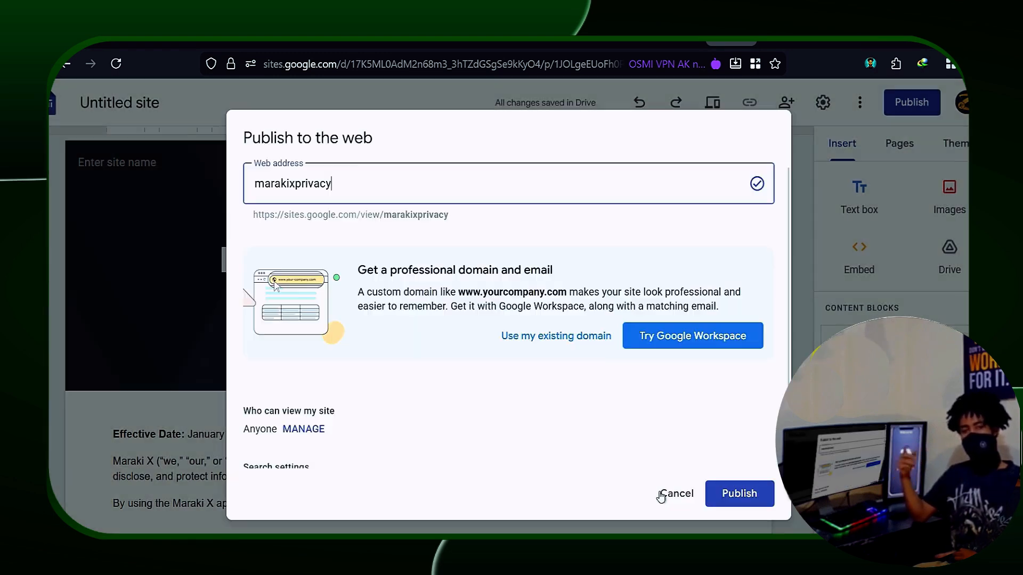
Step: Publish the site at the web address 'marakixprivacy'
{"action": "scroll", "coordinate": [338, 446], "scroll_direction": "down", "scroll_amount": 2}
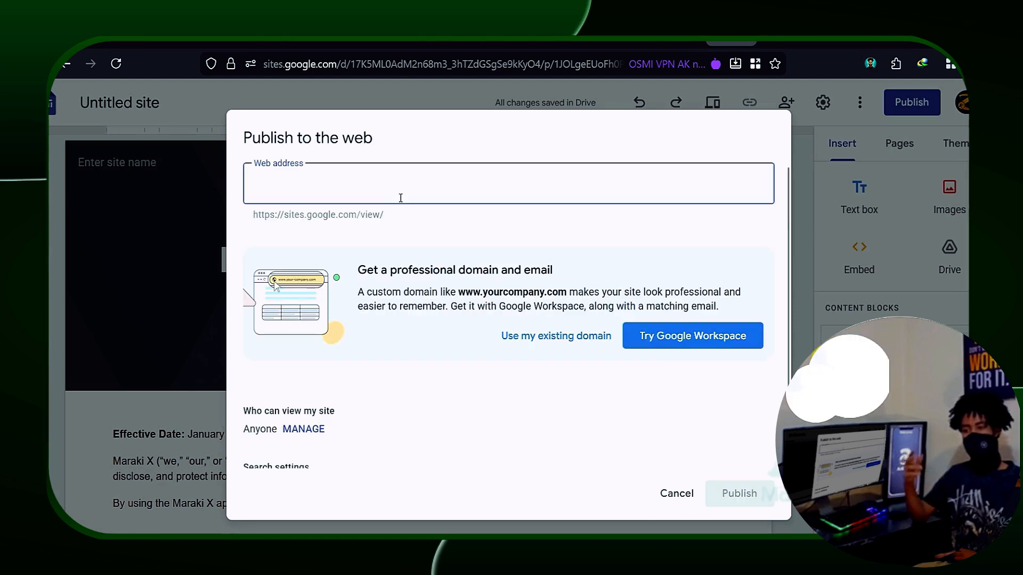
{"action": "type", "text": "marakixp"}
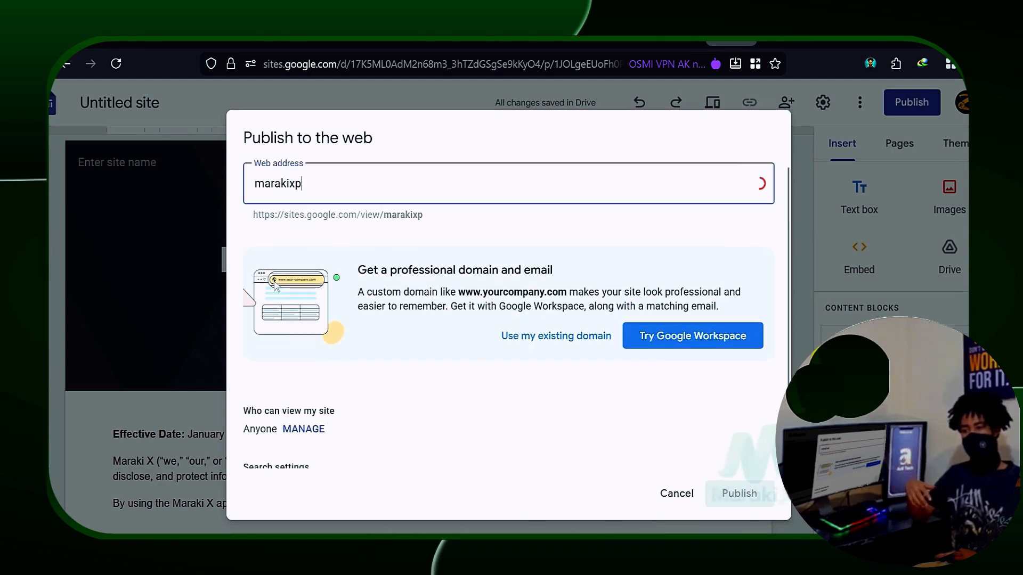
{"action": "type", "text": "rivacy"}
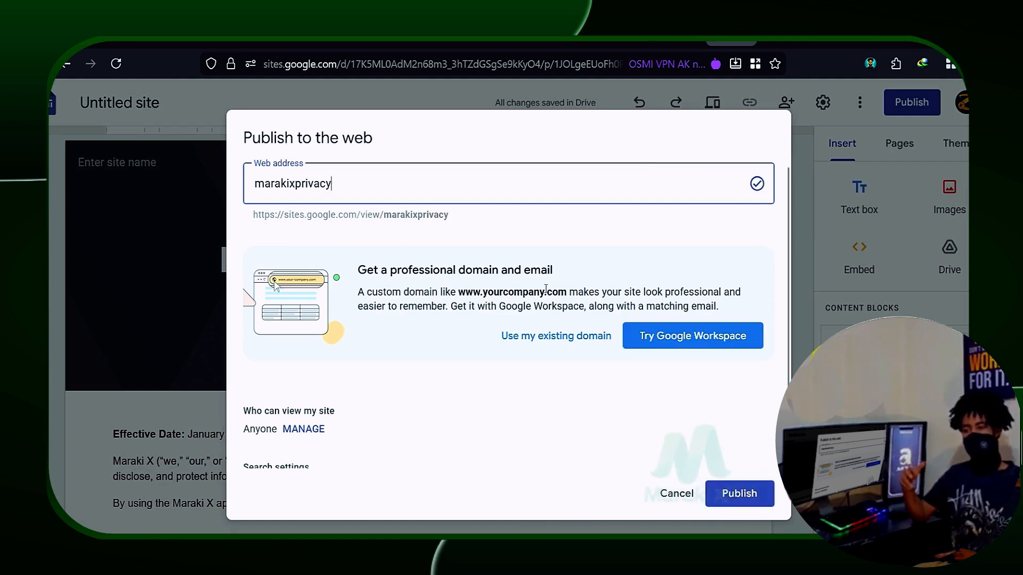
{"action": "left_click", "coordinate": [739, 493]}
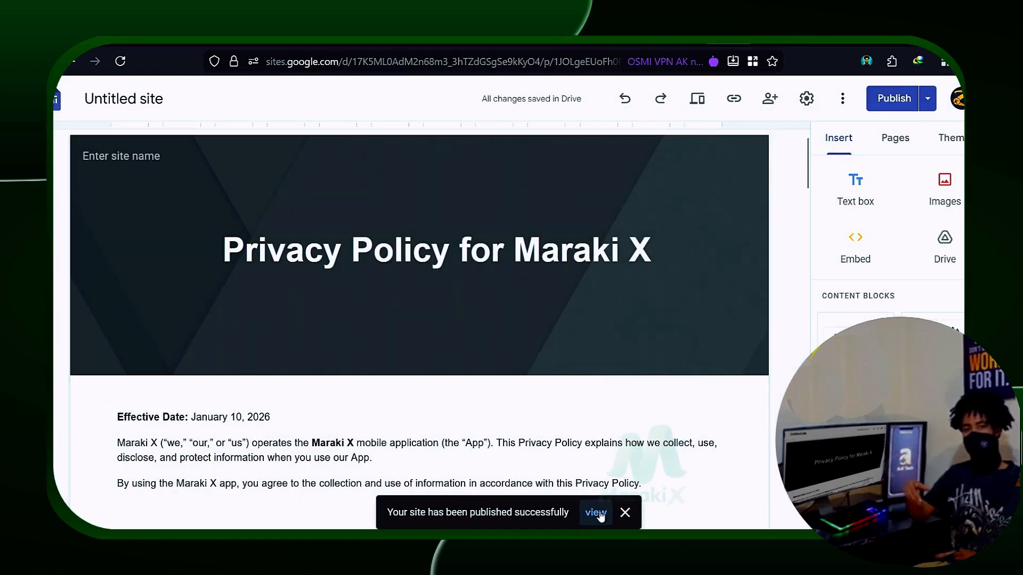
Step: View the live marakixprivacy site, then paste its URL into Play Console's Privacy policy field
{"action": "left_click", "coordinate": [596, 513]}
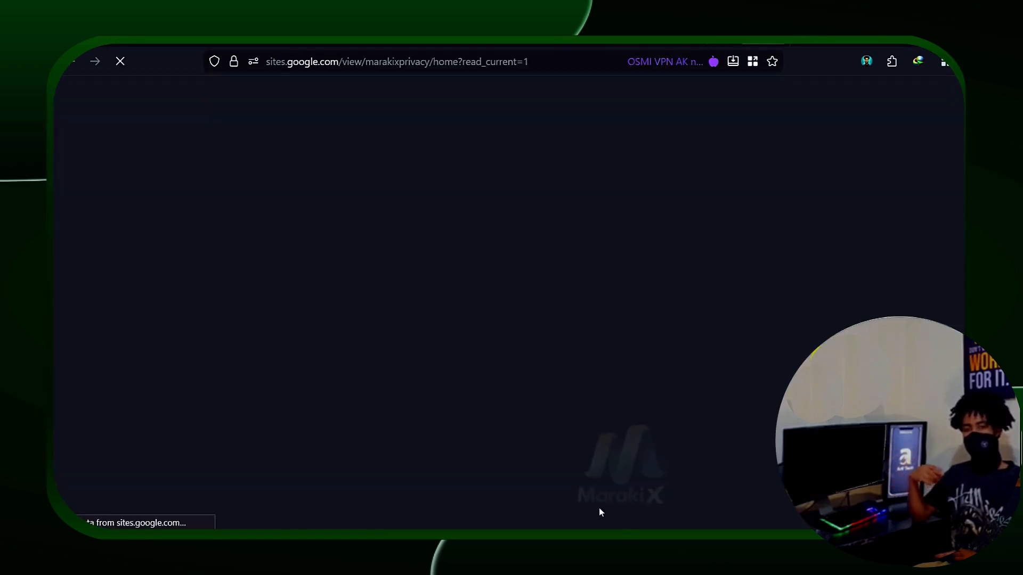
{"action": "scroll", "coordinate": [580, 416], "scroll_direction": "down", "scroll_amount": 10}
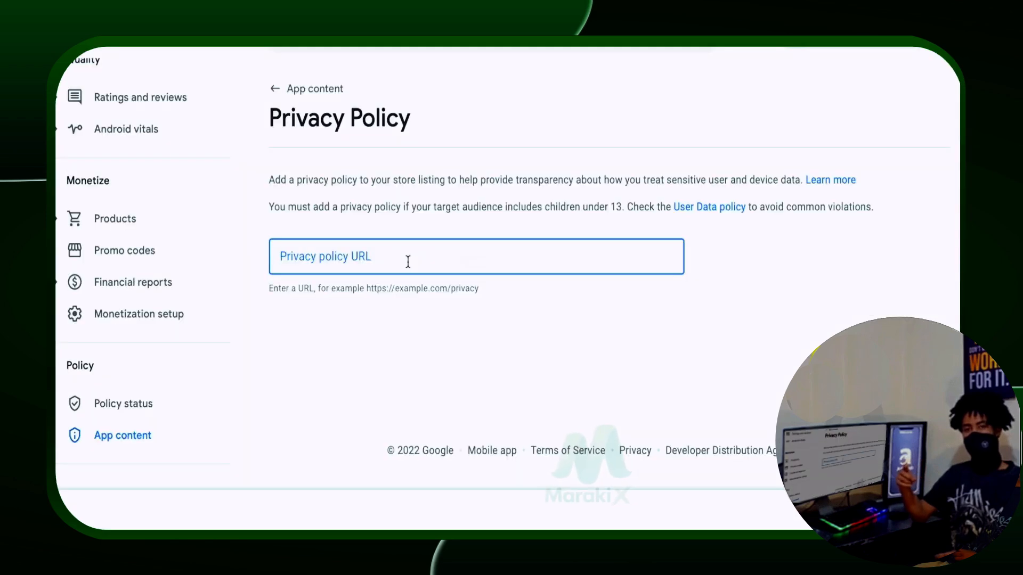
{"action": "key", "text": "ctrl+v"}
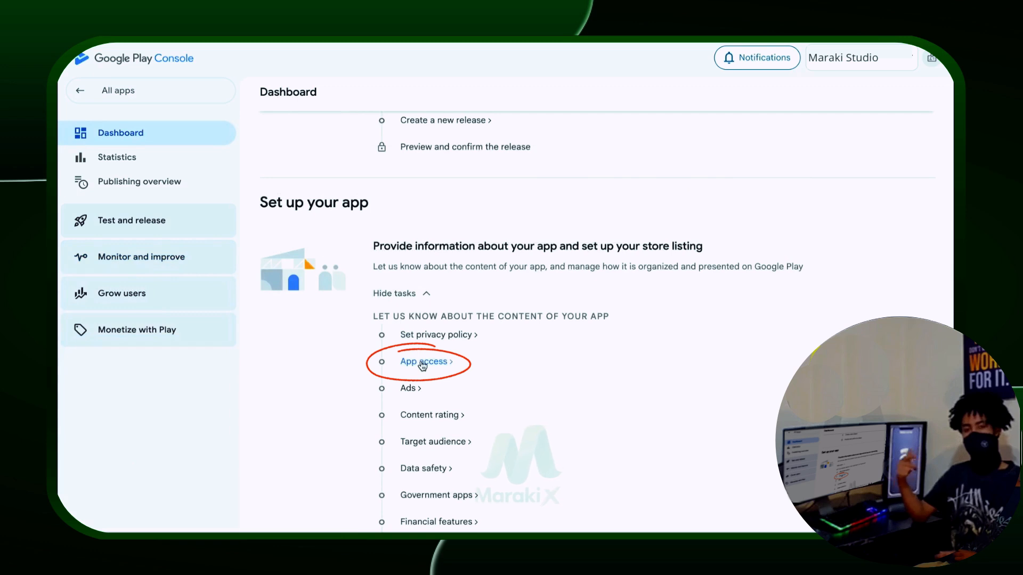
Step: Declare in App access that all app functionality is available without restrictions
{"action": "left_click", "coordinate": [422, 363]}
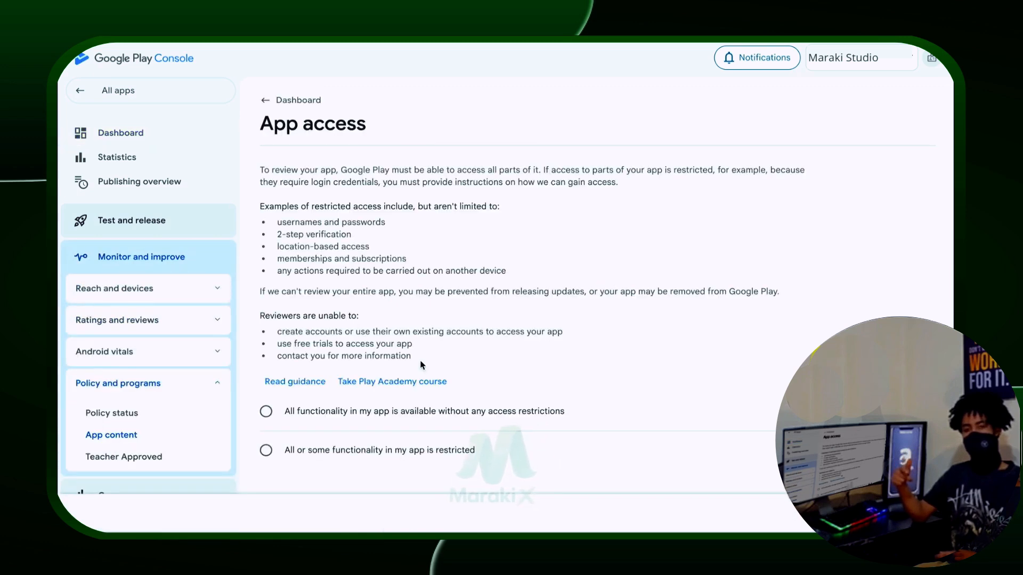
{"action": "scroll", "coordinate": [422, 365], "scroll_direction": "down", "scroll_amount": 1}
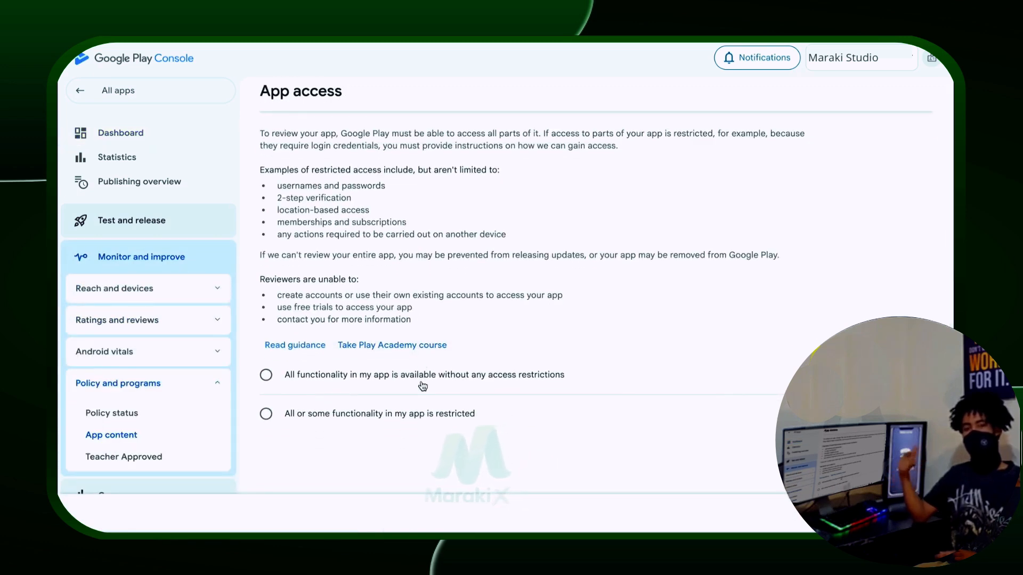
{"action": "left_click", "coordinate": [422, 379]}
{"action": "scroll", "coordinate": [589, 382], "scroll_direction": "down", "scroll_amount": 1}
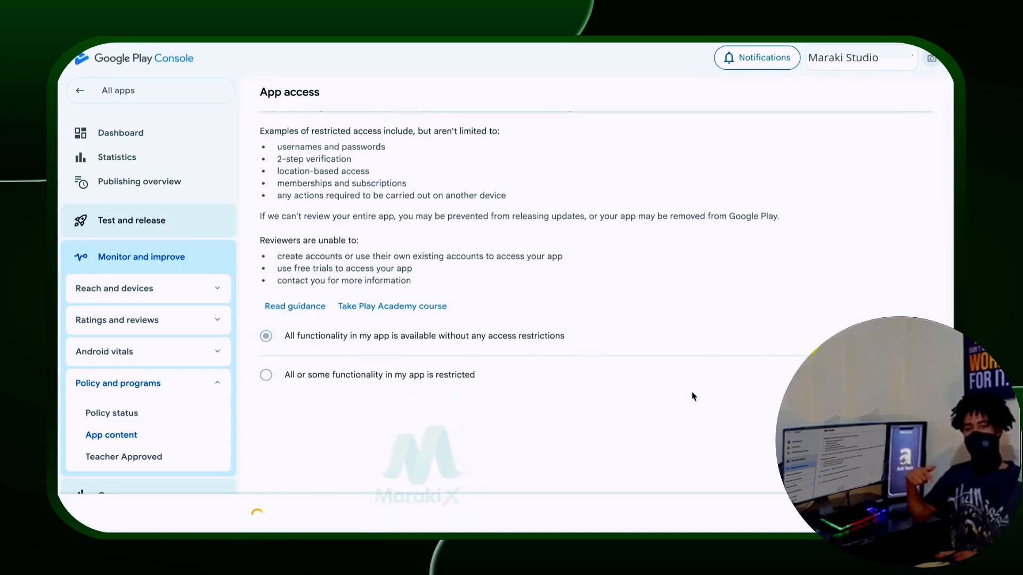
{"action": "scroll", "coordinate": [666, 373], "scroll_direction": "up", "scroll_amount": 2}
{"action": "left_click", "coordinate": [280, 106]}
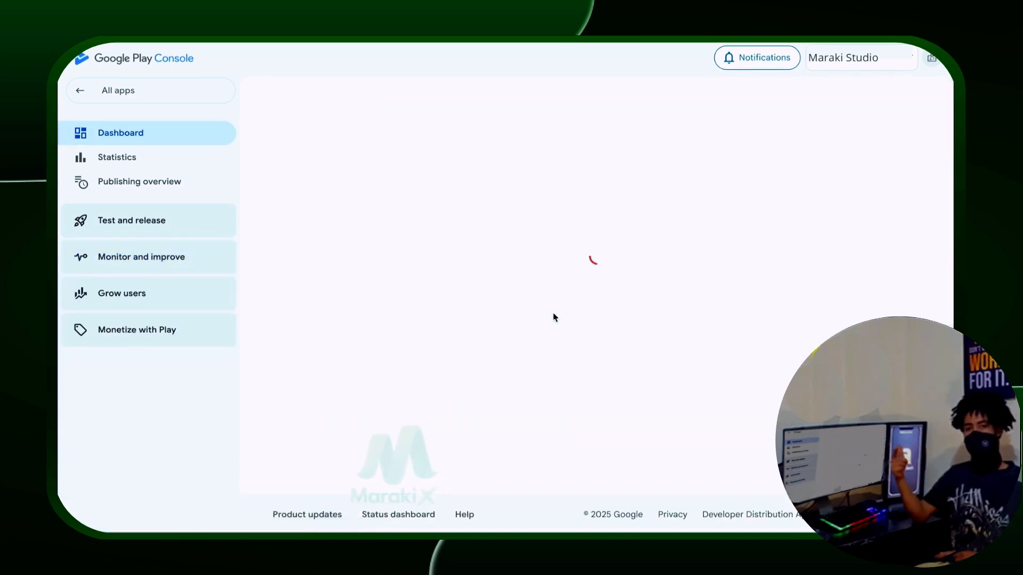
Step: Declare in the Ads task that the app contains no ads and save
{"action": "scroll", "coordinate": [554, 313], "scroll_direction": "down", "scroll_amount": 4}
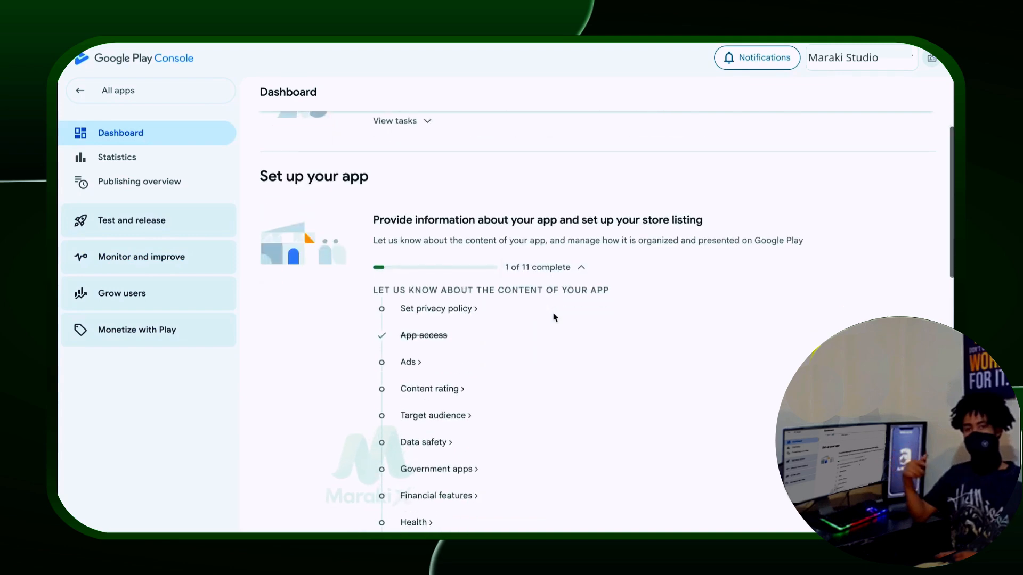
{"action": "left_click", "coordinate": [407, 244]}
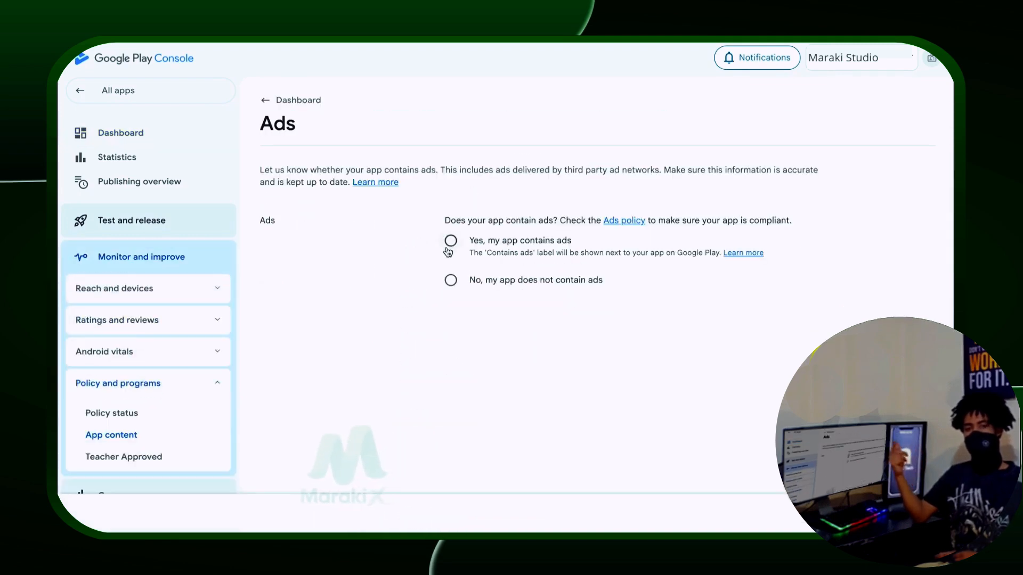
{"action": "left_click", "coordinate": [451, 280]}
{"action": "left_click", "coordinate": [916, 515]}
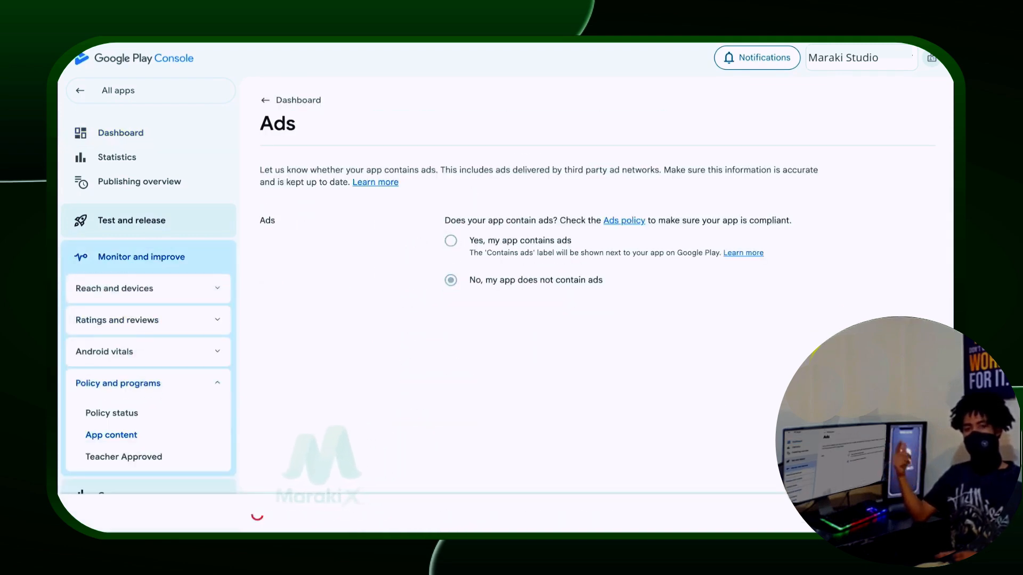
{"action": "left_click", "coordinate": [267, 100]}
{"action": "scroll", "coordinate": [397, 219], "scroll_direction": "down", "scroll_amount": 2}
Step: Start the rating questionnaire with the contact e-mail, All Other App Types category and accepted IARC terms
{"action": "left_click", "coordinate": [424, 337]}
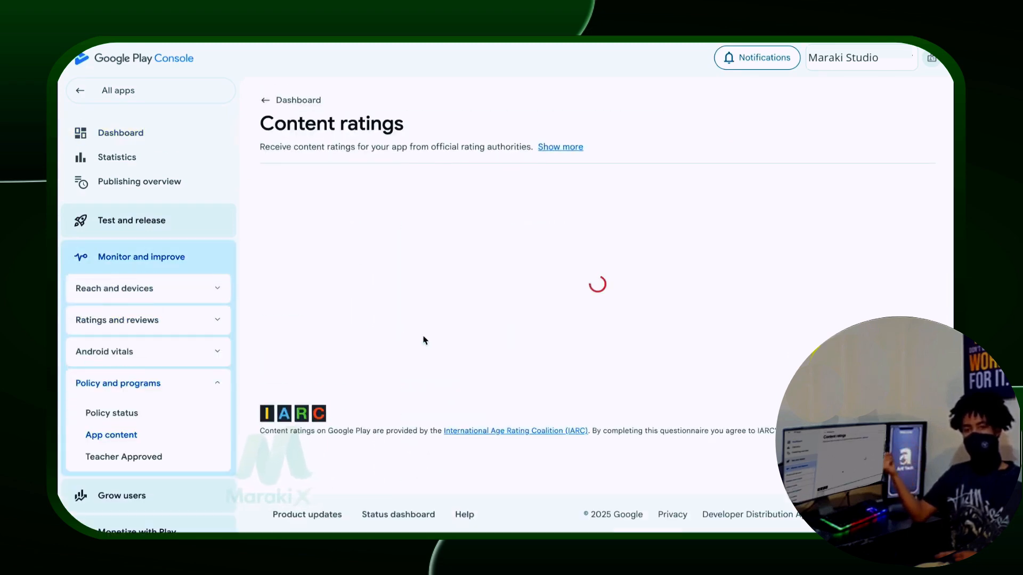
{"action": "left_click", "coordinate": [338, 319]}
{"action": "left_click", "coordinate": [495, 241]}
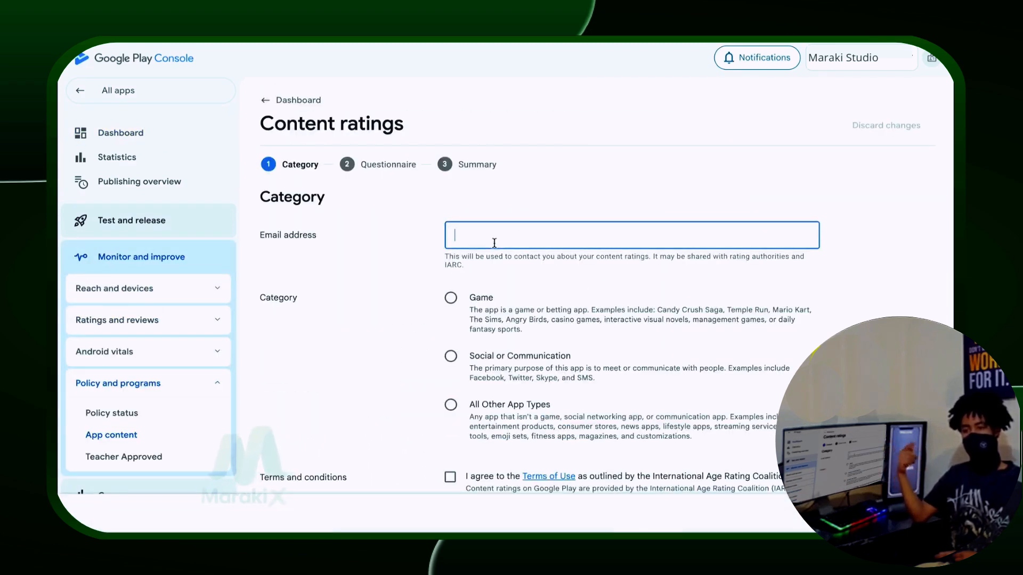
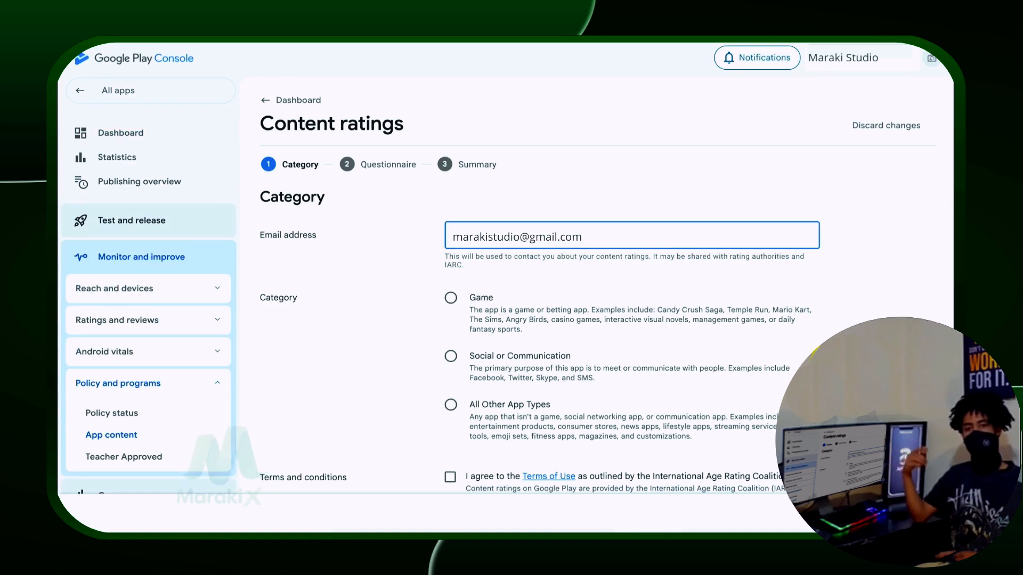
{"action": "left_click", "coordinate": [451, 405]}
{"action": "scroll", "coordinate": [451, 405], "scroll_direction": "down", "scroll_amount": 3}
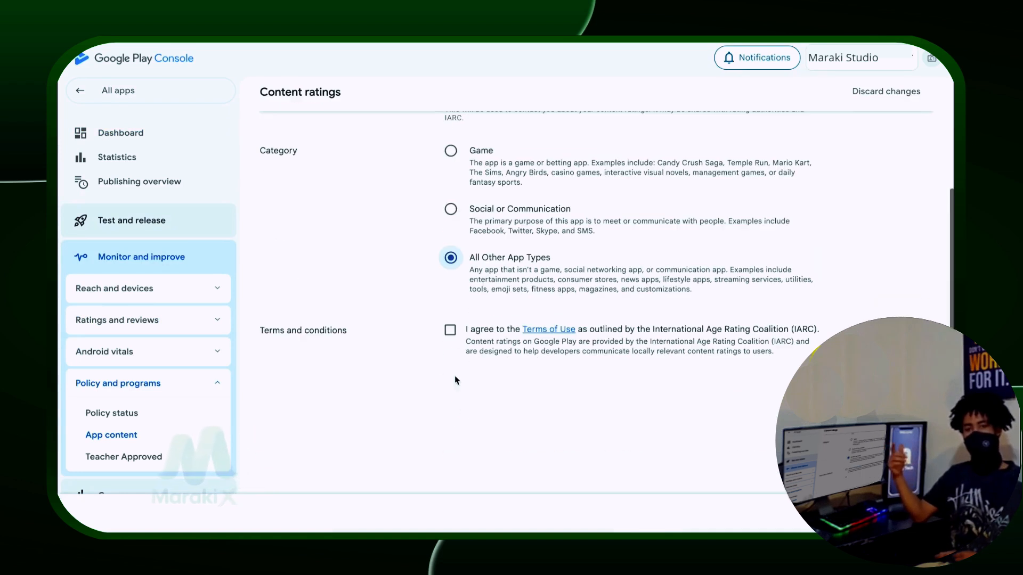
{"action": "left_click", "coordinate": [450, 330]}
{"action": "left_click", "coordinate": [906, 513]}
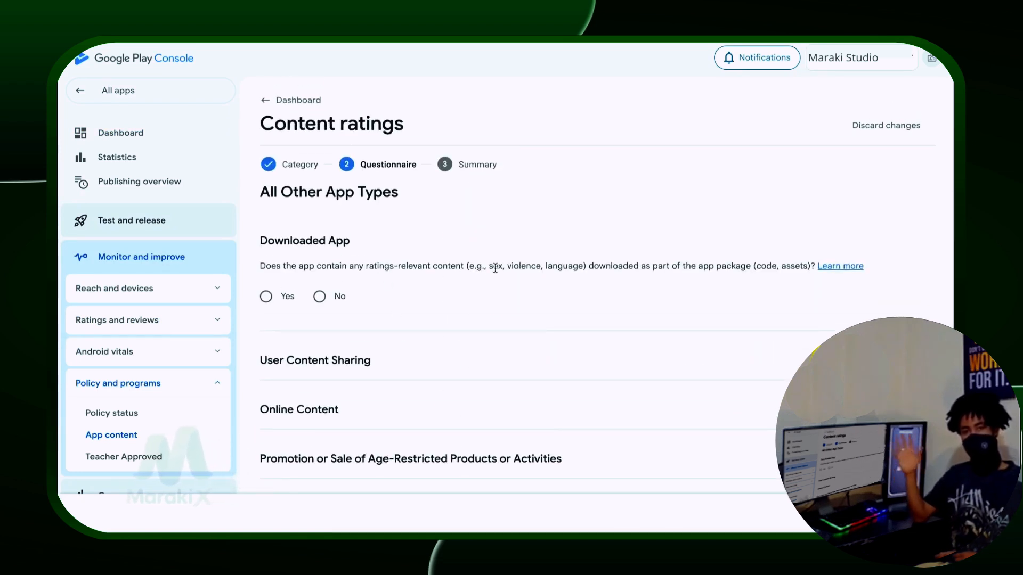
Step: Answer No for downloaded content, user sharing, online content, age-restricted promotion and precise location
{"action": "left_click", "coordinate": [320, 297]}
{"action": "scroll", "coordinate": [372, 404], "scroll_direction": "down", "scroll_amount": 3}
{"action": "left_click", "coordinate": [318, 288]}
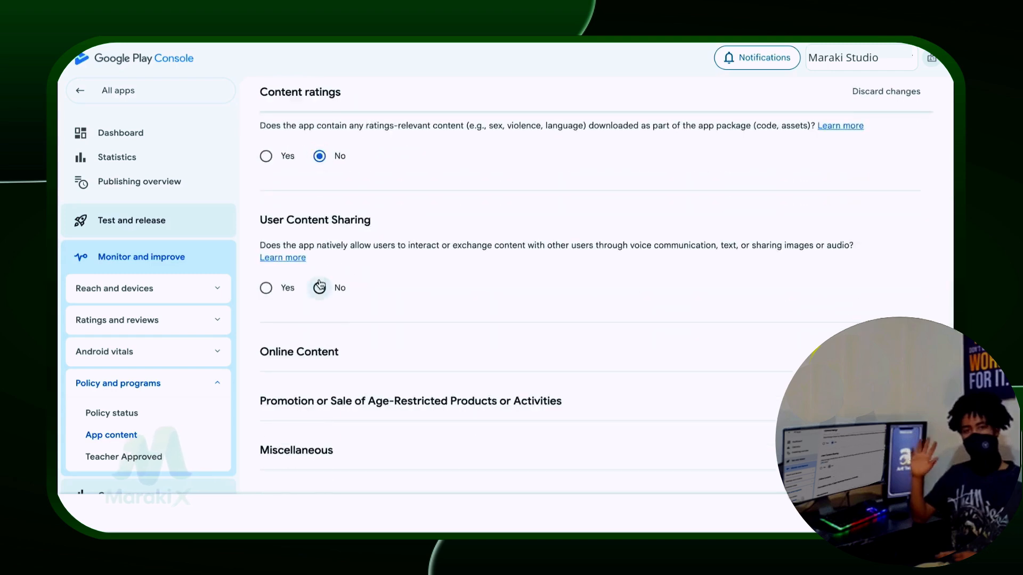
{"action": "scroll", "coordinate": [321, 281], "scroll_direction": "down", "scroll_amount": 2}
{"action": "left_click", "coordinate": [319, 329]}
{"action": "scroll", "coordinate": [320, 330], "scroll_direction": "down", "scroll_amount": 2}
{"action": "left_click", "coordinate": [320, 340]}
{"action": "scroll", "coordinate": [319, 341], "scroll_direction": "down", "scroll_amount": 2}
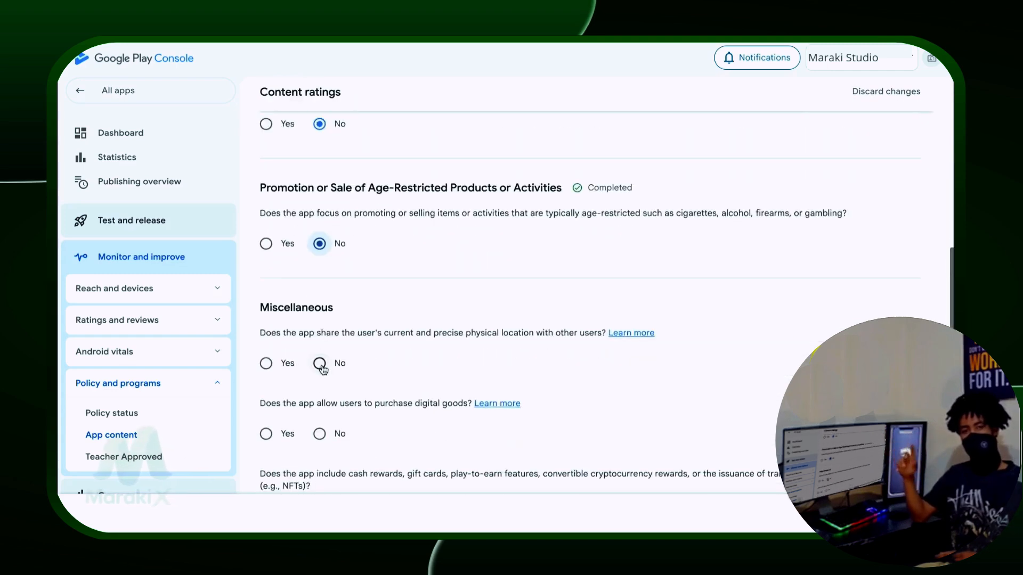
{"action": "left_click", "coordinate": [320, 365]}
{"action": "scroll", "coordinate": [322, 351], "scroll_direction": "down", "scroll_amount": 3}
Step: Answer No for digital purchases, cash rewards or NFTs, web browser, and news or educational
{"action": "left_click", "coordinate": [319, 286]}
{"action": "left_click", "coordinate": [319, 369]}
{"action": "scroll", "coordinate": [320, 369], "scroll_direction": "down", "scroll_amount": 3}
{"action": "left_click", "coordinate": [320, 276]}
{"action": "left_click", "coordinate": [319, 349]}
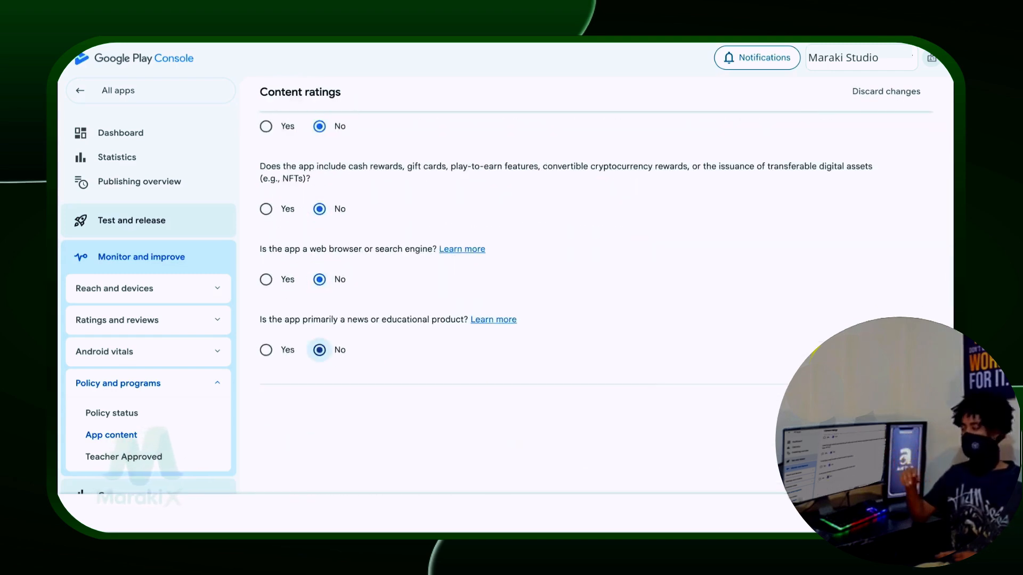
{"action": "scroll", "coordinate": [320, 350], "scroll_direction": "up", "scroll_amount": 4}
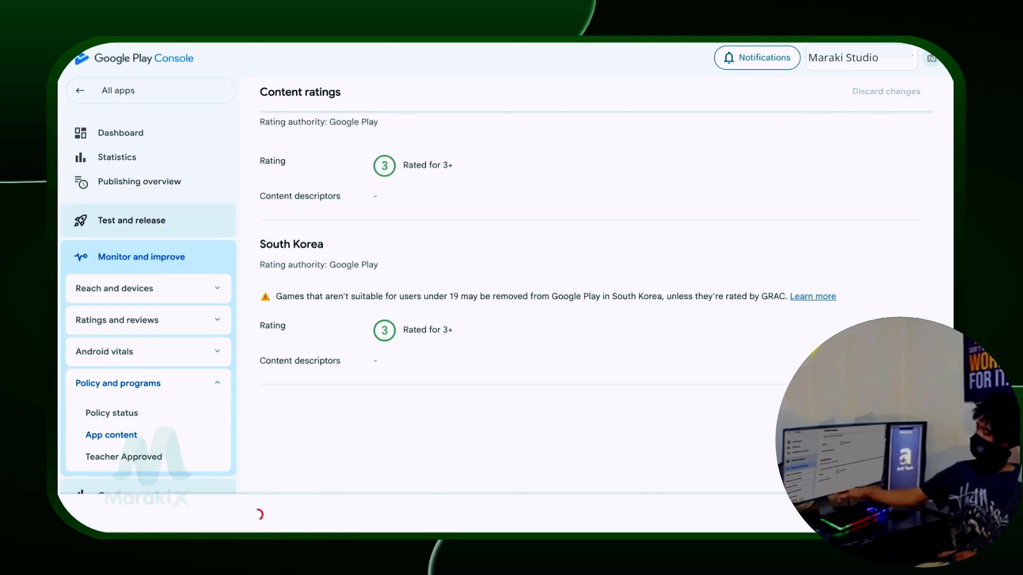
Step: Save the rating questionnaire, then choose 18 and over as the target age group and save
{"action": "left_click", "coordinate": [120, 133]}
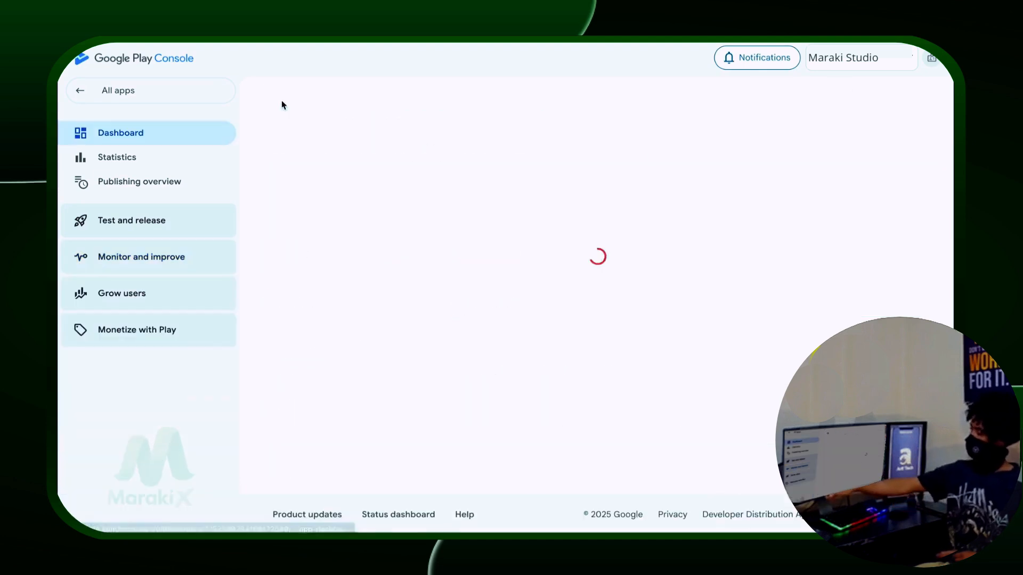
{"action": "scroll", "coordinate": [410, 277], "scroll_direction": "down", "scroll_amount": 4}
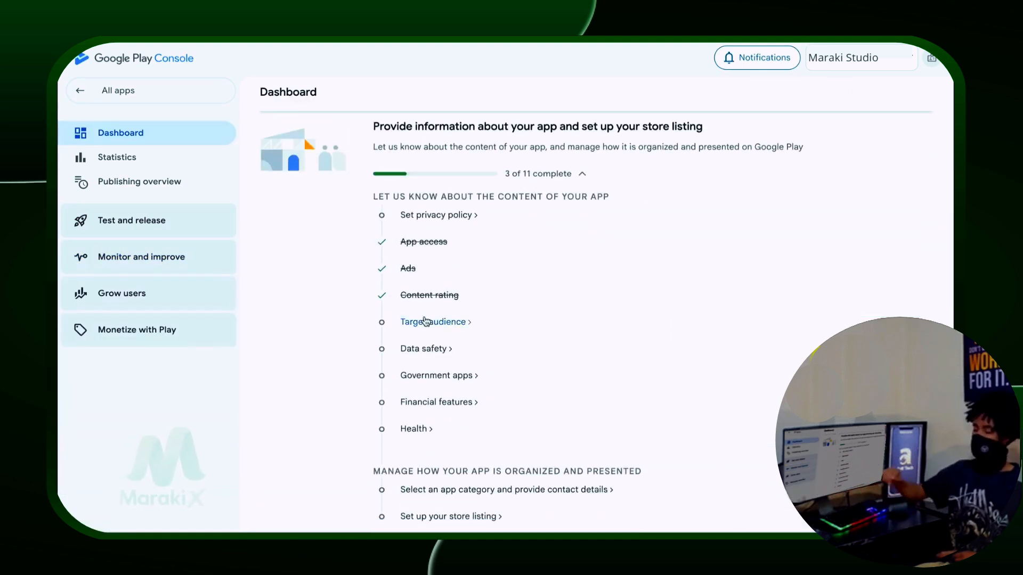
{"action": "left_click", "coordinate": [420, 322]}
{"action": "scroll", "coordinate": [425, 322], "scroll_direction": "down", "scroll_amount": 2}
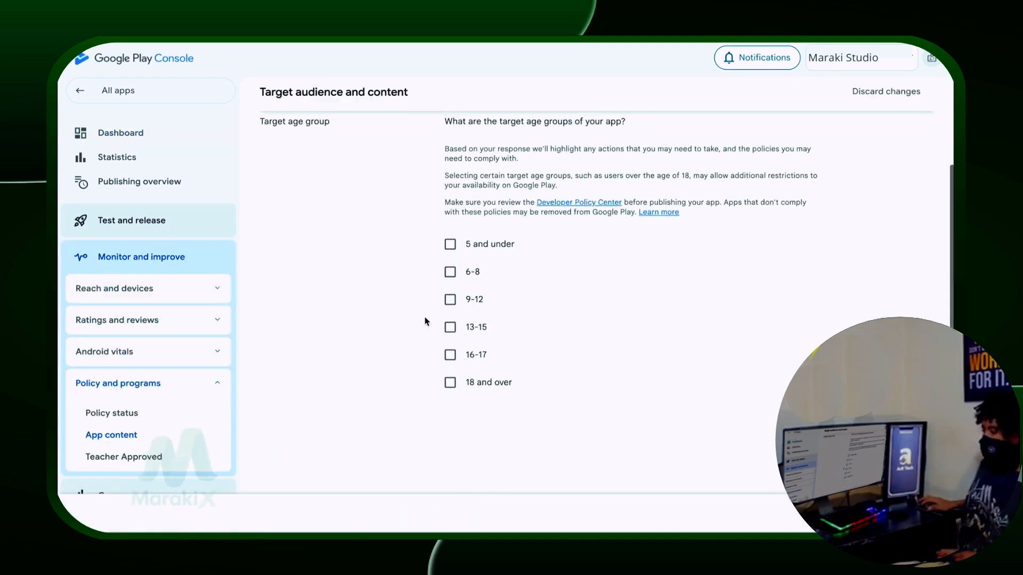
{"action": "scroll", "coordinate": [425, 322], "scroll_direction": "up", "scroll_amount": 1}
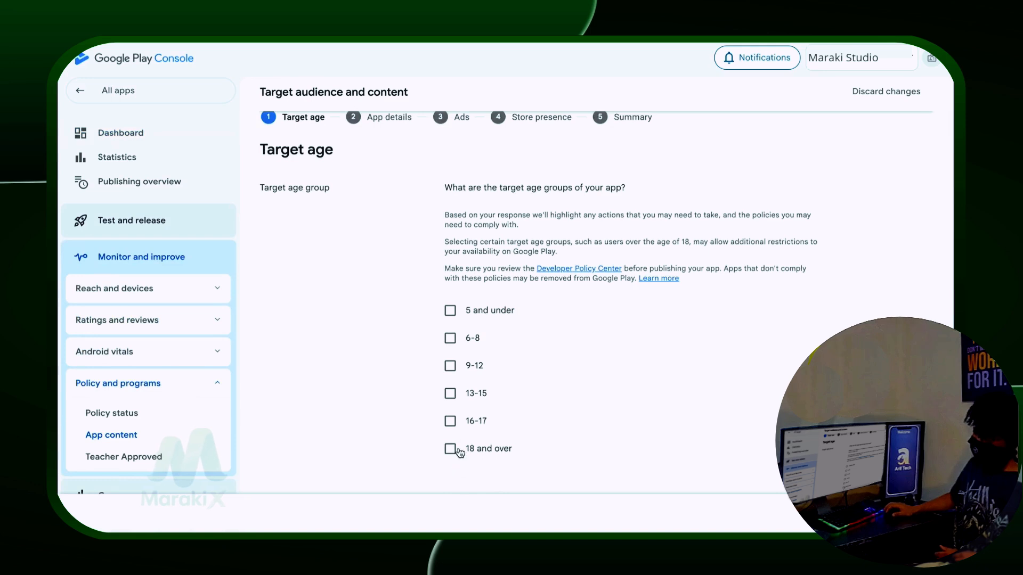
{"action": "left_click", "coordinate": [458, 450]}
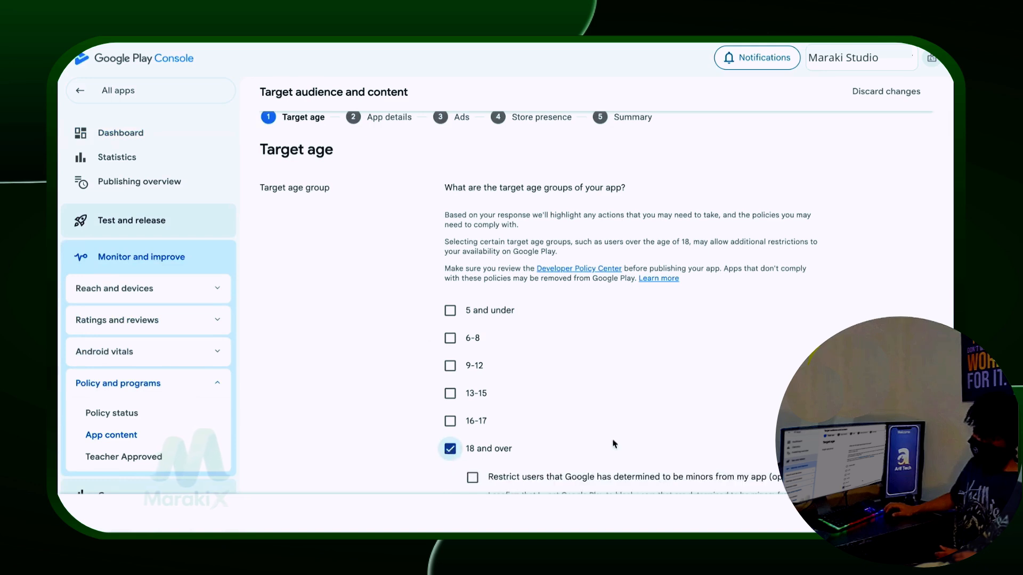
{"action": "scroll", "coordinate": [652, 448], "scroll_direction": "down", "scroll_amount": 2}
{"action": "scroll", "coordinate": [655, 444], "scroll_direction": "down", "scroll_amount": 1}
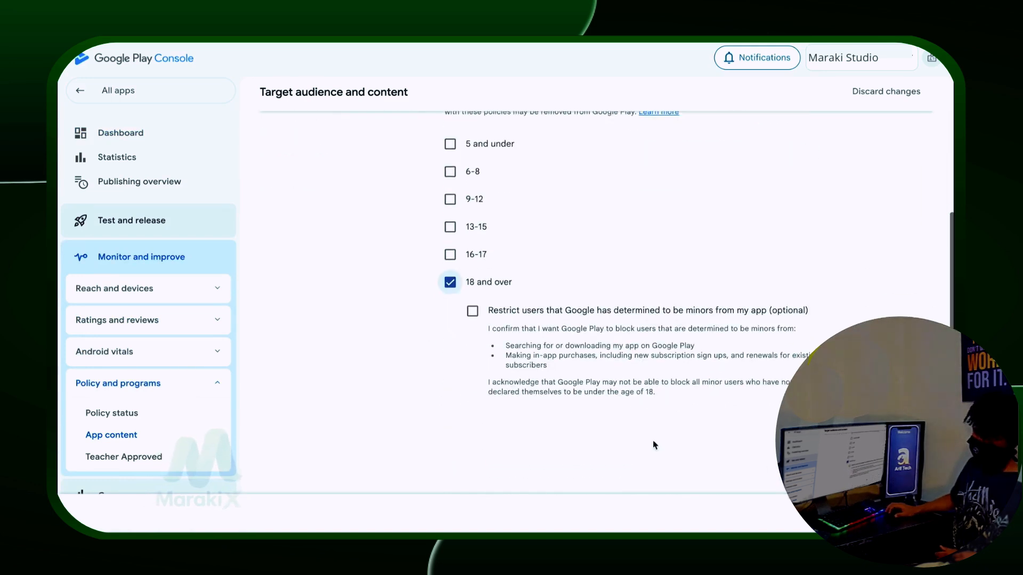
{"action": "left_click", "coordinate": [908, 514]}
{"action": "left_click", "coordinate": [908, 514]}
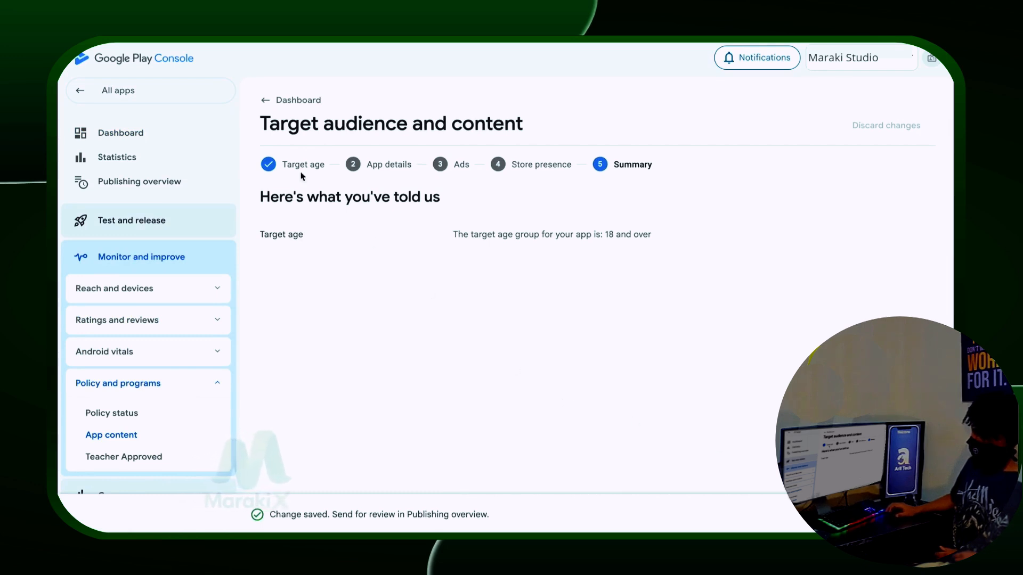
Step: Go back to the dashboard checklist and open the Data safety task
{"action": "left_click", "coordinate": [274, 102]}
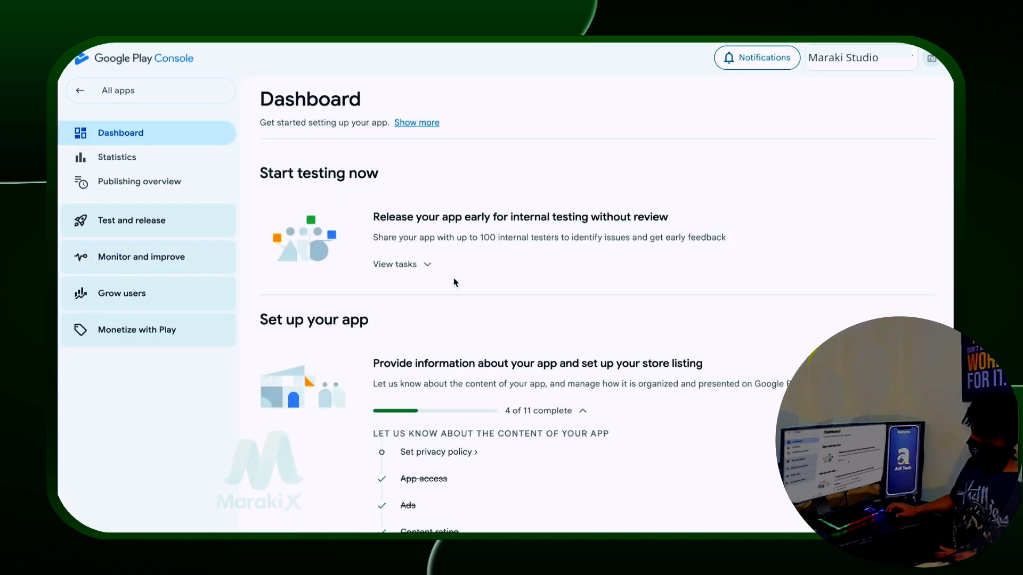
{"action": "scroll", "coordinate": [455, 281], "scroll_direction": "down", "scroll_amount": 2}
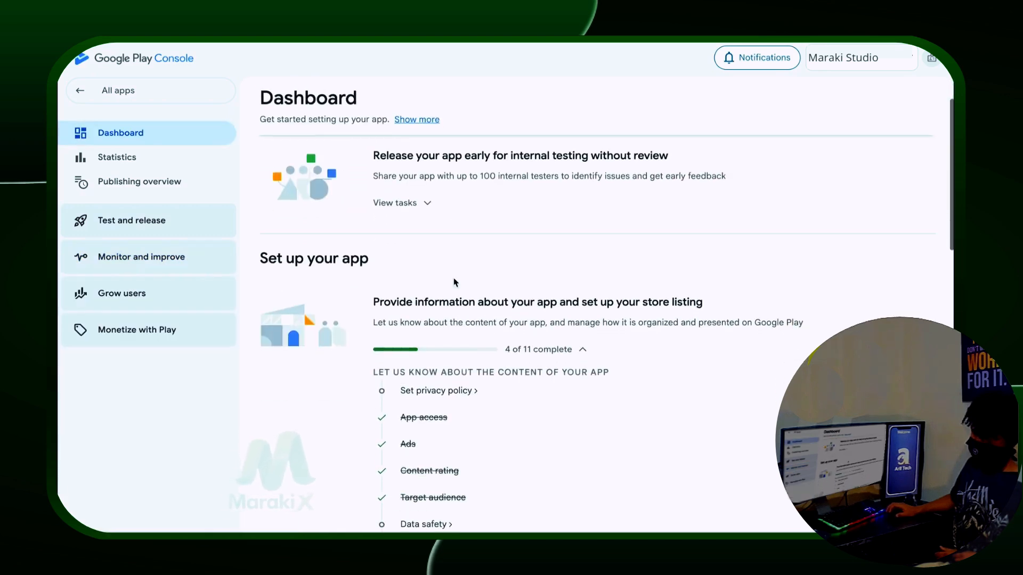
{"action": "scroll", "coordinate": [454, 278], "scroll_direction": "down", "scroll_amount": 4}
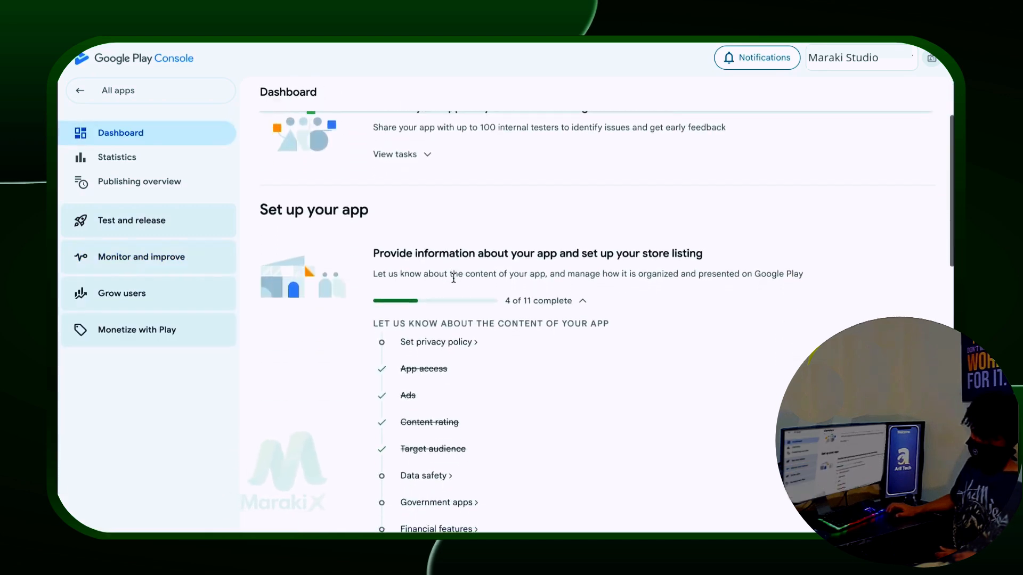
{"action": "left_click", "coordinate": [436, 334]}
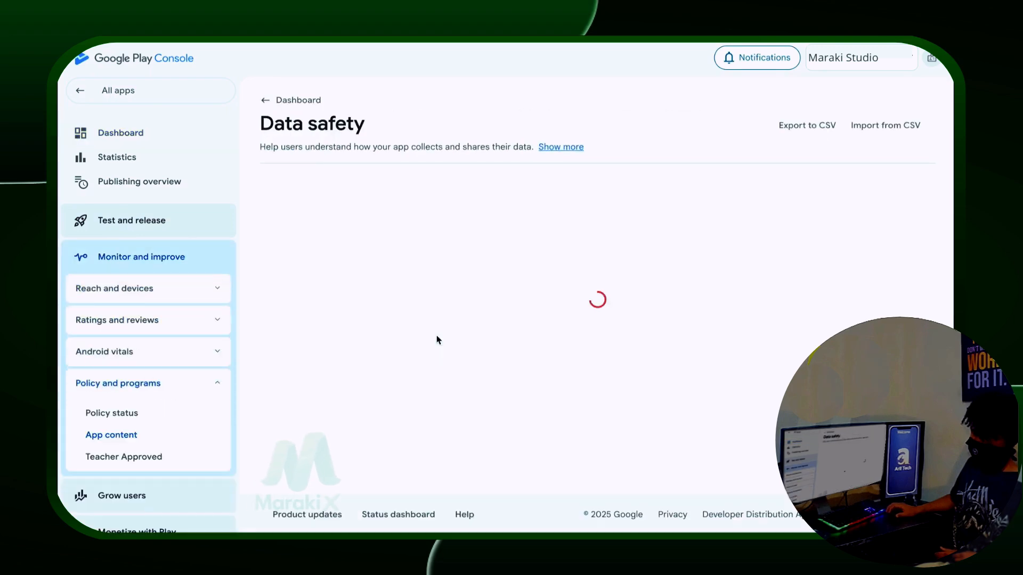
{"action": "scroll", "coordinate": [436, 340], "scroll_direction": "down", "scroll_amount": 3}
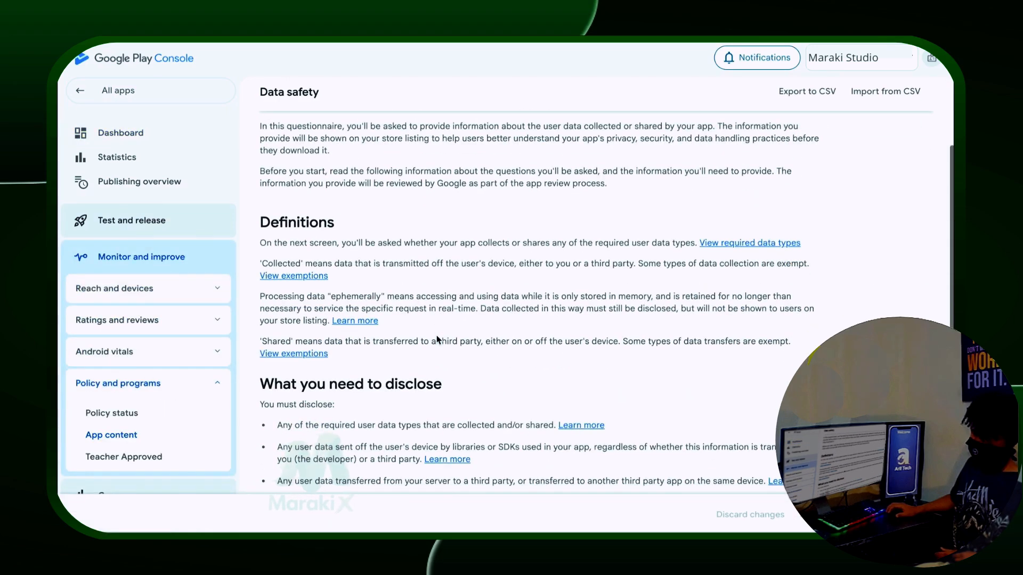
{"action": "scroll", "coordinate": [436, 335], "scroll_direction": "down", "scroll_amount": 3}
{"action": "scroll", "coordinate": [437, 335], "scroll_direction": "down", "scroll_amount": 1}
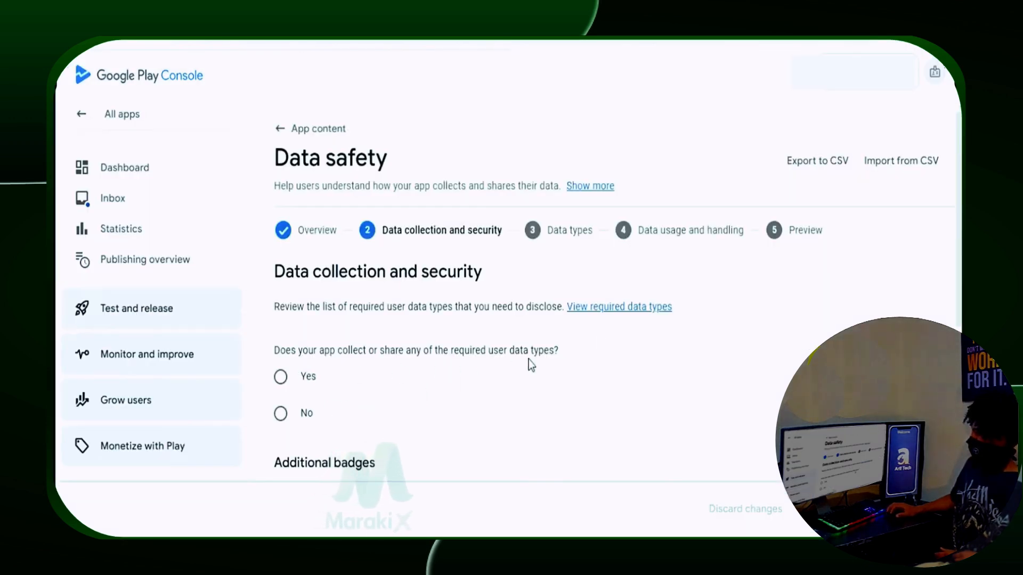
Step: Declare the app collects user data, encrypts it in transit, and offers no outside-account login
{"action": "left_click", "coordinate": [288, 376]}
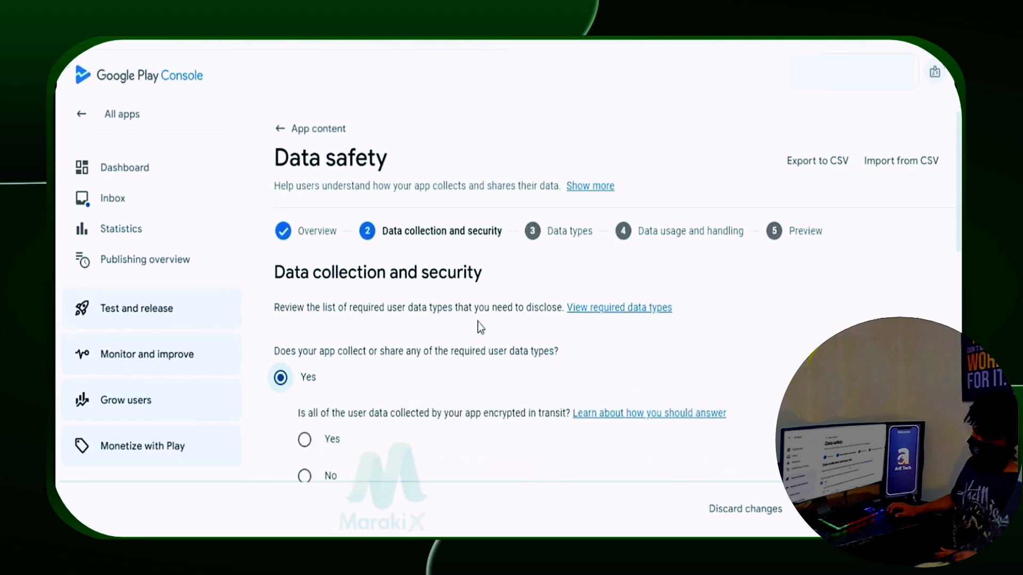
{"action": "scroll", "coordinate": [481, 328], "scroll_direction": "down", "scroll_amount": 3}
{"action": "left_click", "coordinate": [304, 286]}
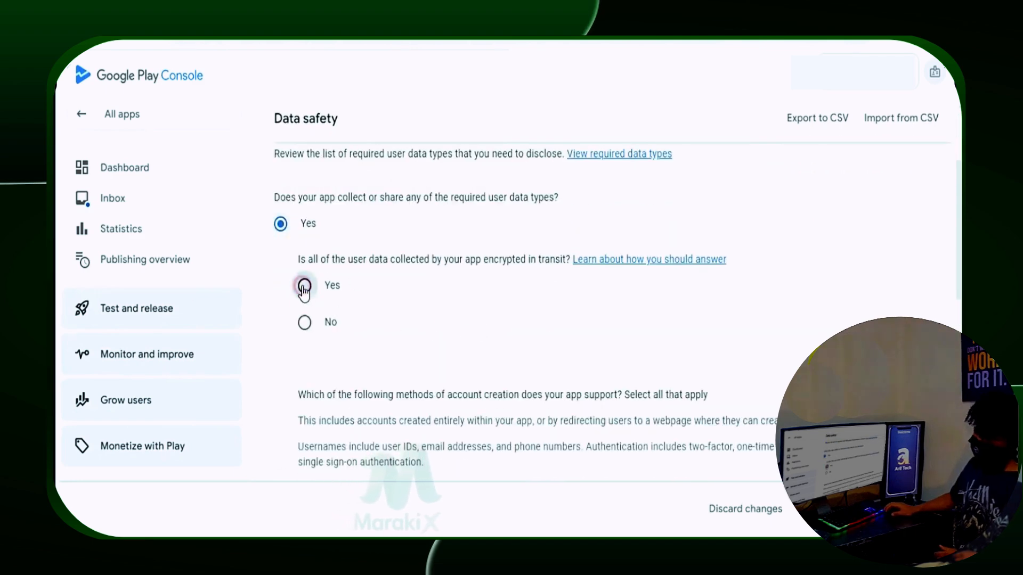
{"action": "scroll", "coordinate": [405, 297], "scroll_direction": "down", "scroll_amount": 3}
{"action": "scroll", "coordinate": [469, 288], "scroll_direction": "down", "scroll_amount": 4}
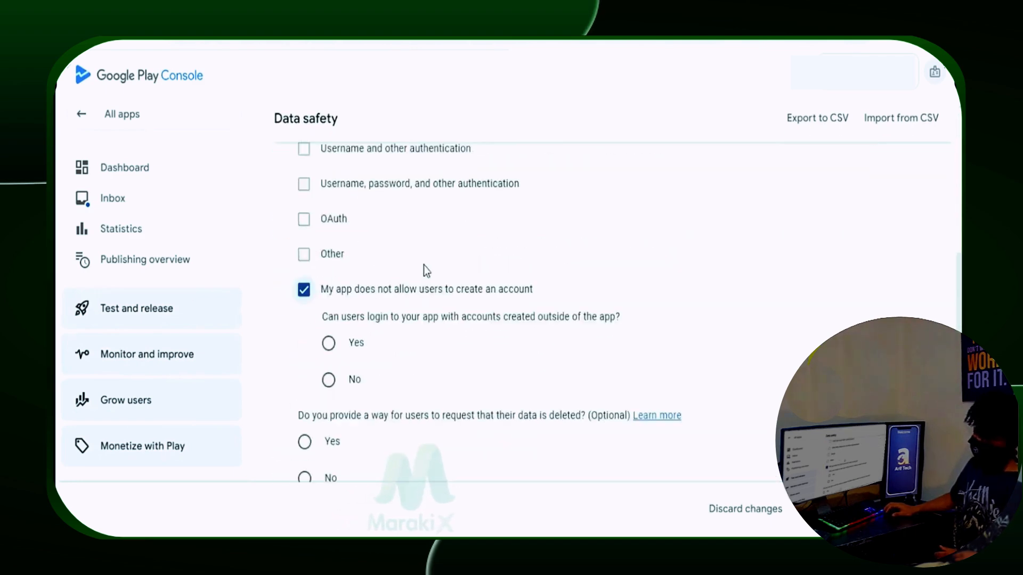
{"action": "left_click", "coordinate": [328, 381]}
{"action": "scroll", "coordinate": [514, 330], "scroll_direction": "down", "scroll_amount": 3}
{"action": "scroll", "coordinate": [361, 358], "scroll_direction": "down", "scroll_amount": 5}
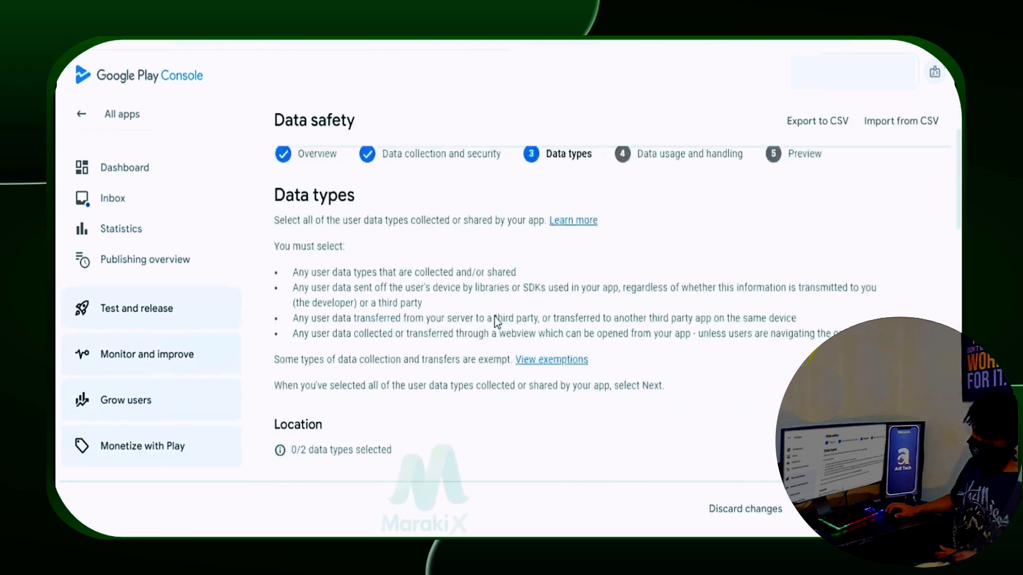
{"action": "scroll", "coordinate": [495, 320], "scroll_direction": "down", "scroll_amount": 4}
Step: Mark Approximate location as collected data and look through the remaining data type categories
{"action": "left_click", "coordinate": [325, 242]}
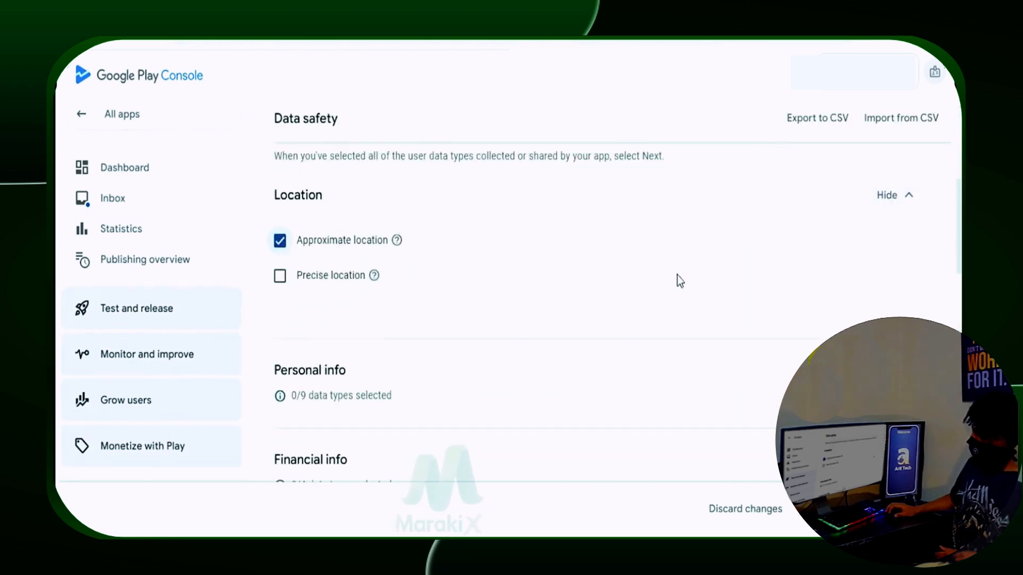
{"action": "scroll", "coordinate": [799, 290], "scroll_direction": "down", "scroll_amount": 2}
{"action": "left_click", "coordinate": [882, 294]}
{"action": "left_click", "coordinate": [897, 207]}
{"action": "left_click", "coordinate": [894, 297]}
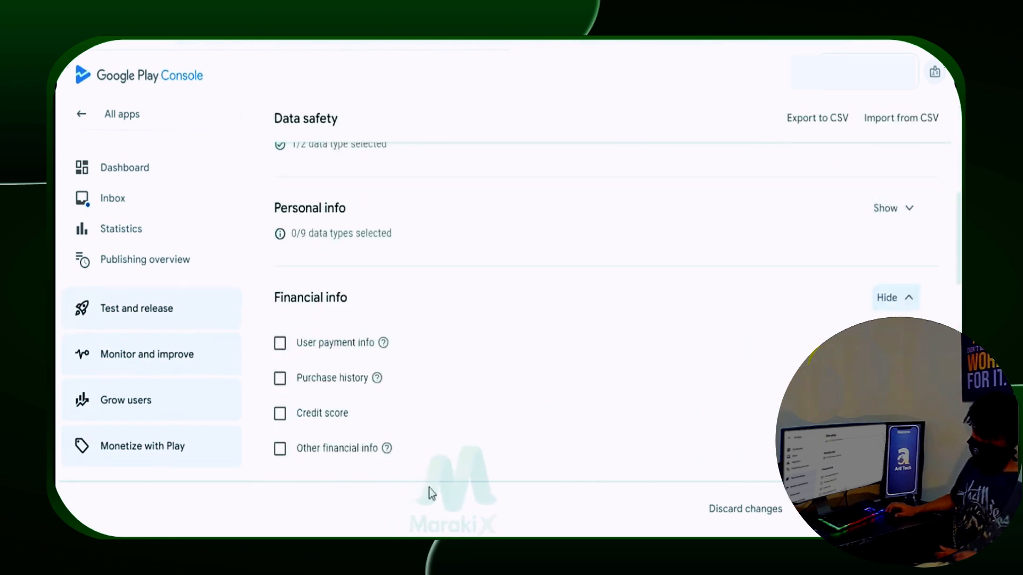
{"action": "left_click", "coordinate": [891, 297]}
{"action": "scroll", "coordinate": [891, 304], "scroll_direction": "down", "scroll_amount": 1}
{"action": "left_click", "coordinate": [891, 310]}
{"action": "left_click", "coordinate": [891, 311]}
{"action": "scroll", "coordinate": [887, 266], "scroll_direction": "down", "scroll_amount": 2}
{"action": "left_click", "coordinate": [886, 248]}
{"action": "left_click", "coordinate": [885, 249]}
{"action": "left_click", "coordinate": [887, 260]}
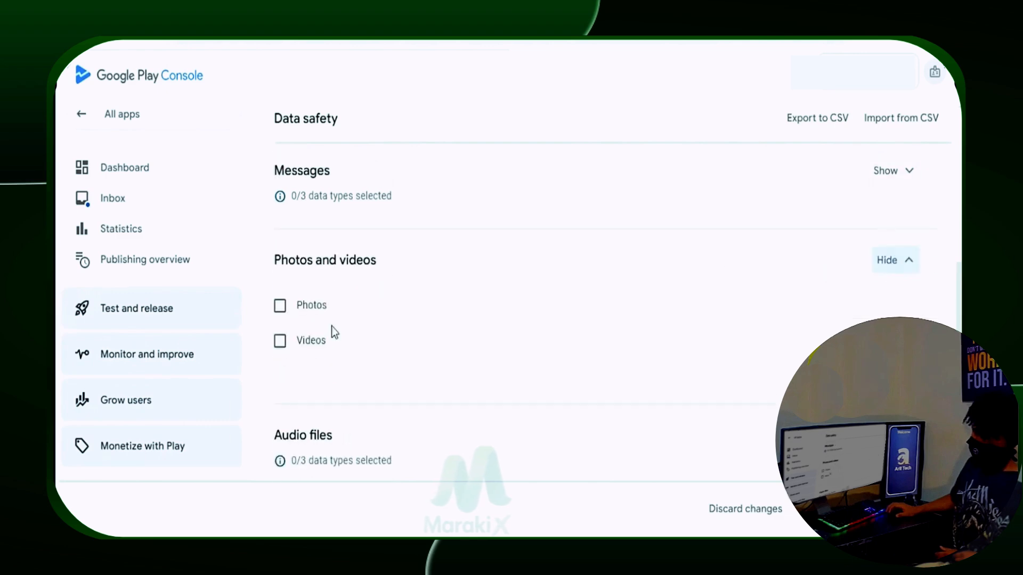
{"action": "left_click", "coordinate": [895, 260]}
{"action": "scroll", "coordinate": [799, 319], "scroll_direction": "down", "scroll_amount": 2}
{"action": "left_click", "coordinate": [889, 272]}
{"action": "left_click", "coordinate": [889, 272]}
{"action": "scroll", "coordinate": [801, 295], "scroll_direction": "down", "scroll_amount": 1}
{"action": "left_click", "coordinate": [890, 285]}
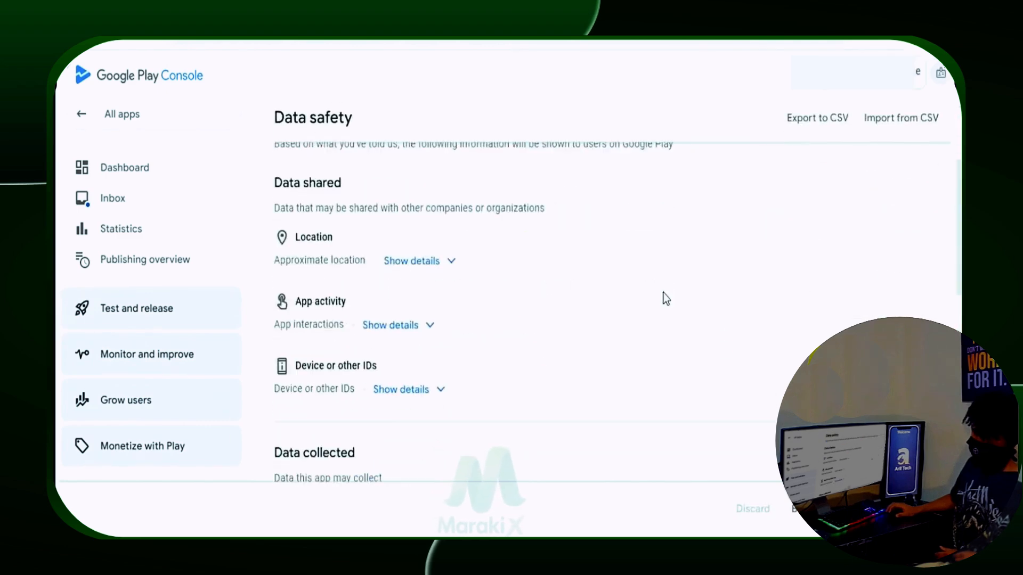
{"action": "scroll", "coordinate": [663, 297], "scroll_direction": "down", "scroll_amount": 4}
{"action": "scroll", "coordinate": [666, 295], "scroll_direction": "up", "scroll_amount": 1}
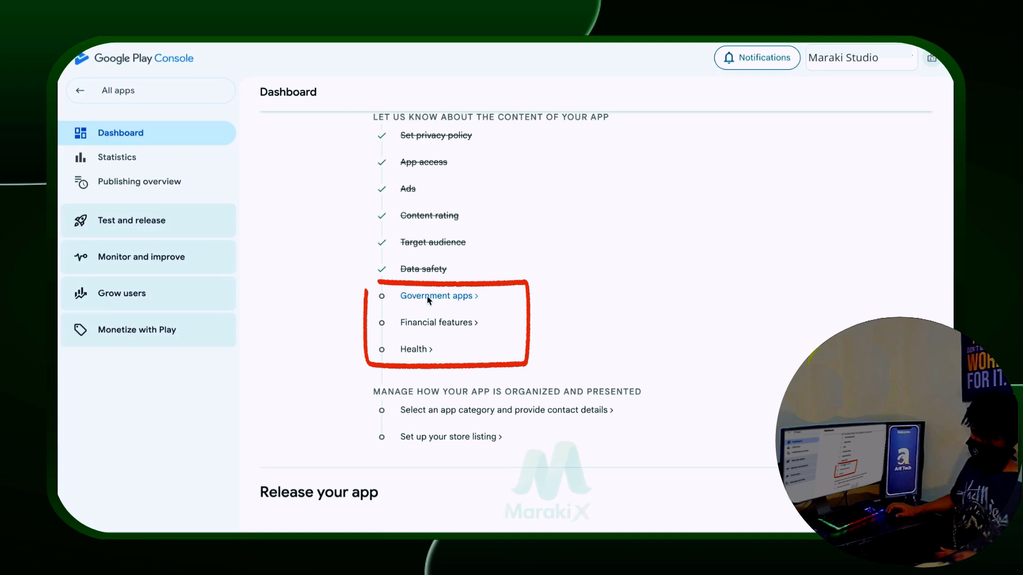
Step: Declare the app is not a government app and save
{"action": "left_click", "coordinate": [428, 296]}
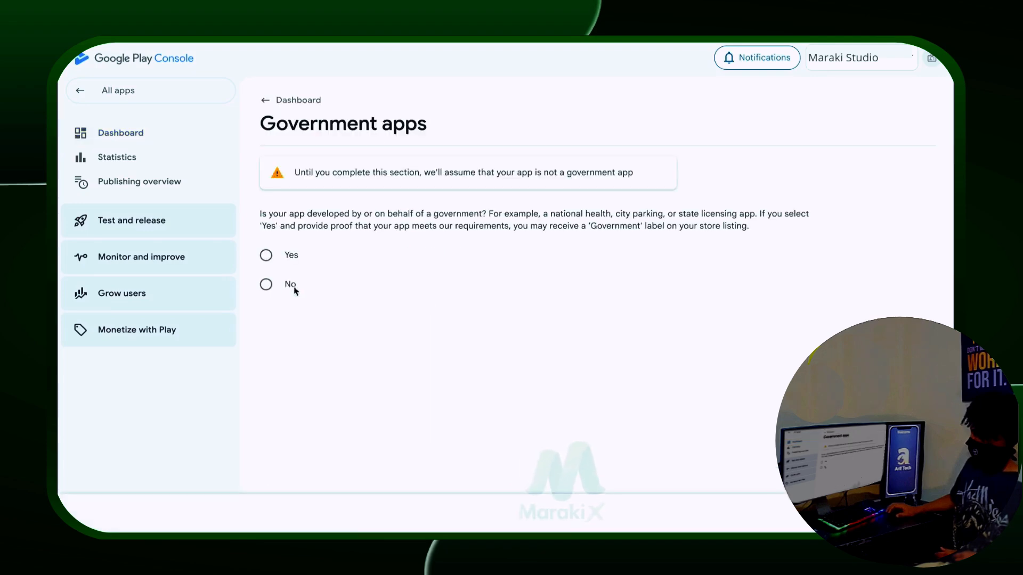
{"action": "left_click", "coordinate": [288, 285]}
{"action": "left_click", "coordinate": [290, 98]}
Step: Declare in Financial features that the app offers no financial features
{"action": "left_click", "coordinate": [445, 396]}
{"action": "scroll", "coordinate": [447, 400], "scroll_direction": "down", "scroll_amount": 10}
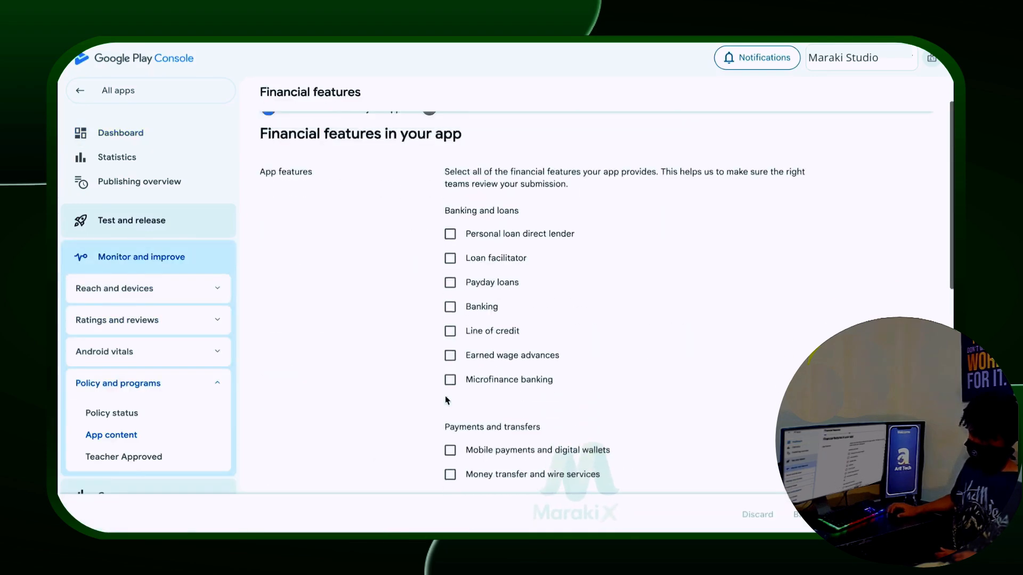
{"action": "left_click", "coordinate": [449, 389]}
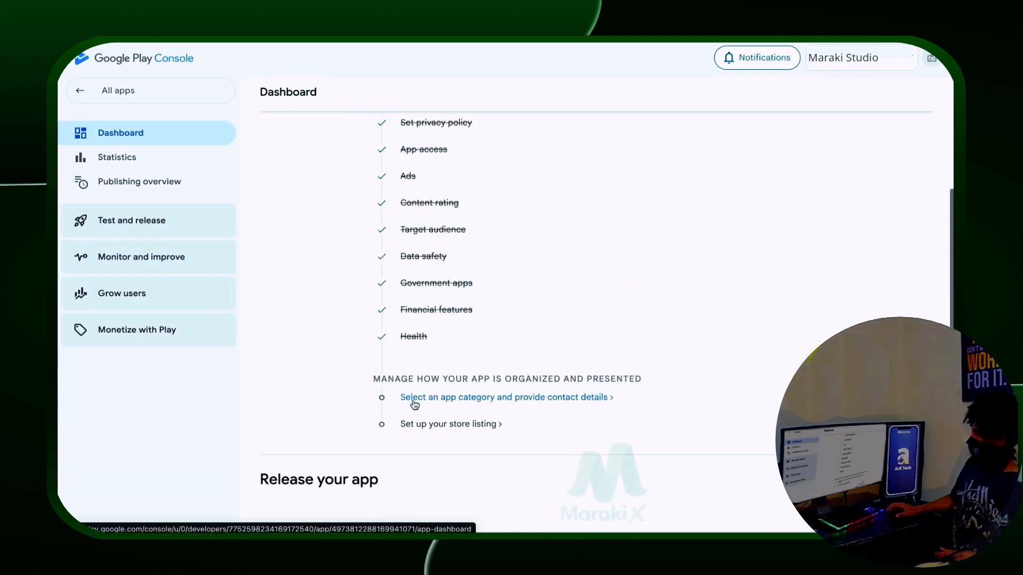
Step: Set the app category to Tools in Store settings
{"action": "left_click", "coordinate": [414, 398]}
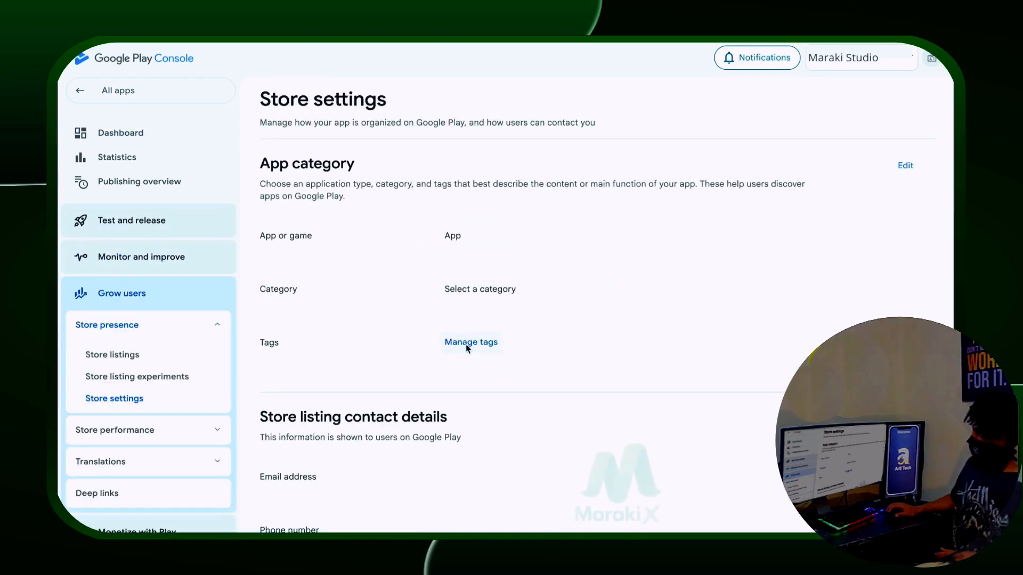
{"action": "left_click", "coordinate": [905, 165]}
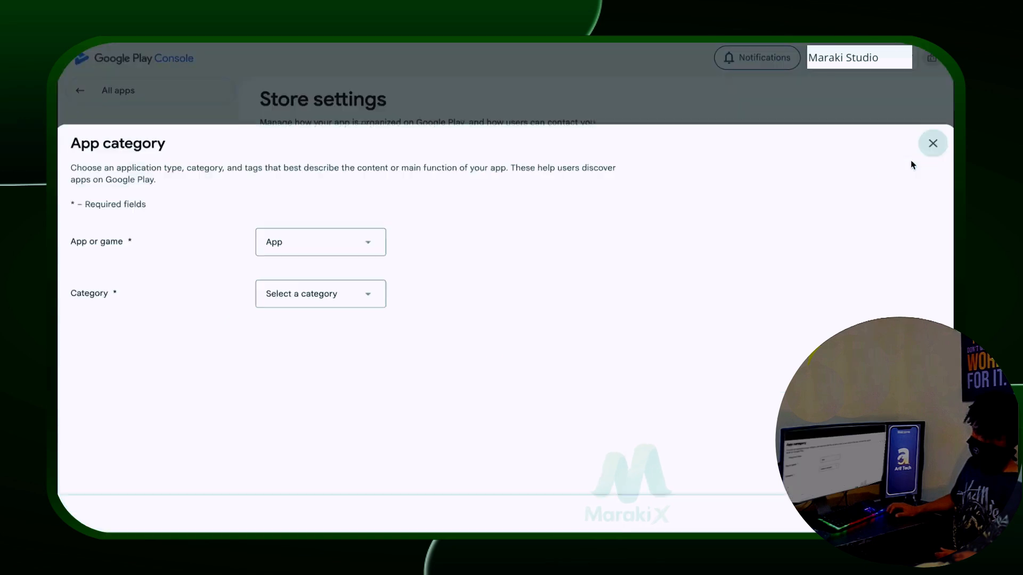
{"action": "left_click", "coordinate": [373, 286]}
{"action": "scroll", "coordinate": [301, 490], "scroll_direction": "down", "scroll_amount": 3}
{"action": "scroll", "coordinate": [302, 490], "scroll_direction": "down", "scroll_amount": 3}
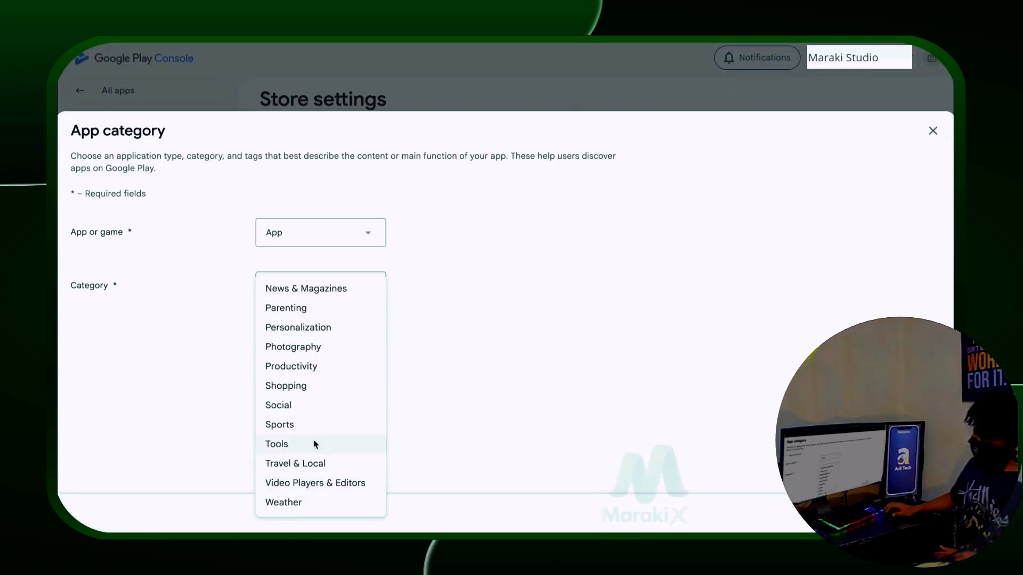
{"action": "left_click", "coordinate": [315, 444]}
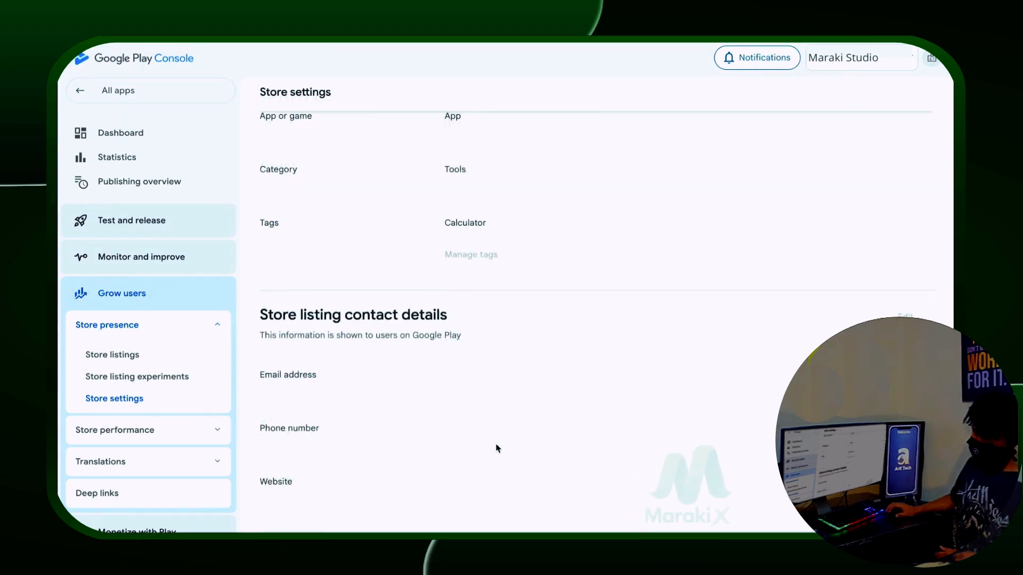
{"action": "scroll", "coordinate": [653, 433], "scroll_direction": "down", "scroll_amount": 3}
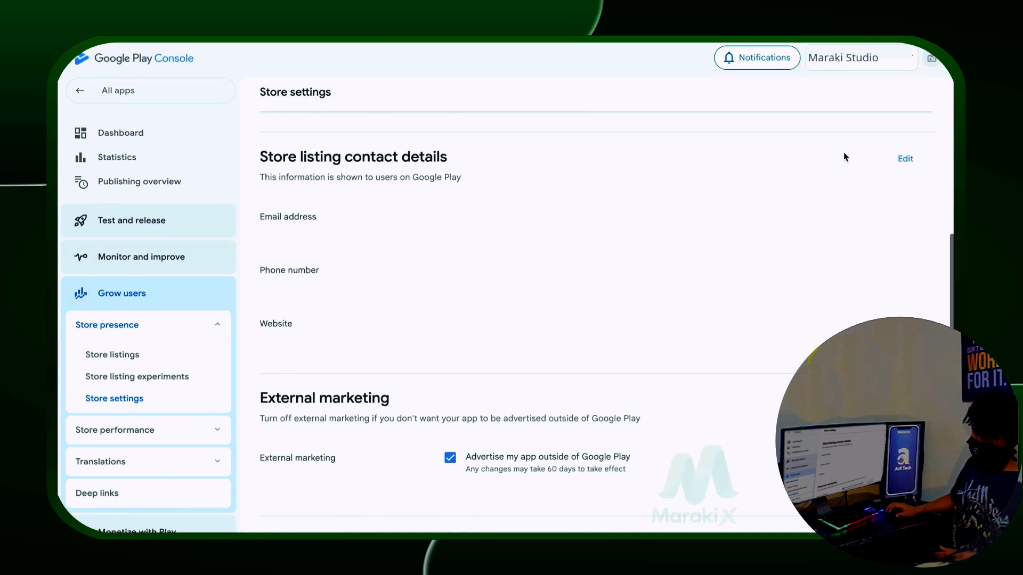
Step: Add the contact e-mail address to the store listing contact details
{"action": "left_click", "coordinate": [906, 158]}
{"action": "left_click", "coordinate": [427, 213]}
{"action": "left_click", "coordinate": [409, 249]}
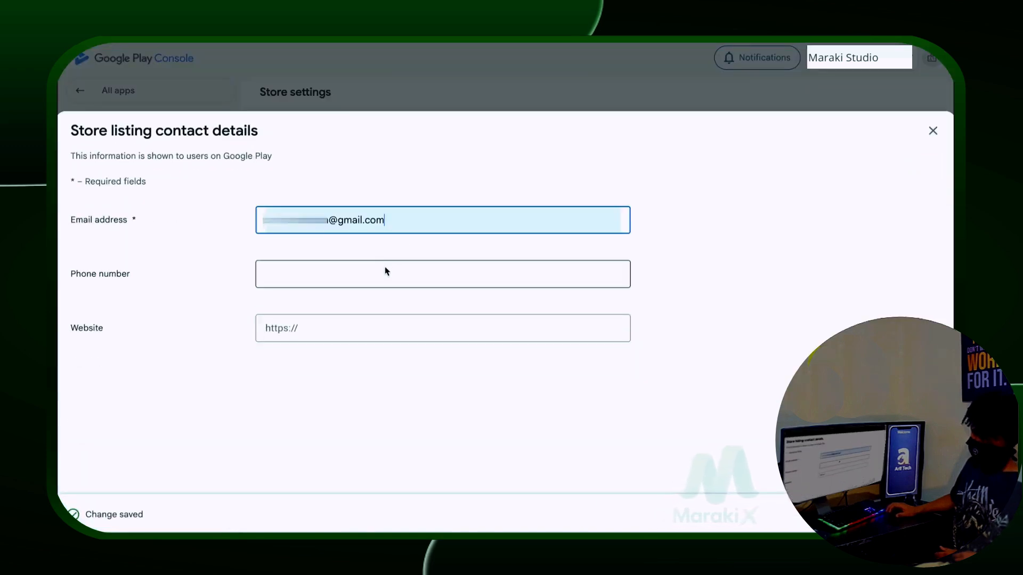
{"action": "left_click", "coordinate": [528, 389]}
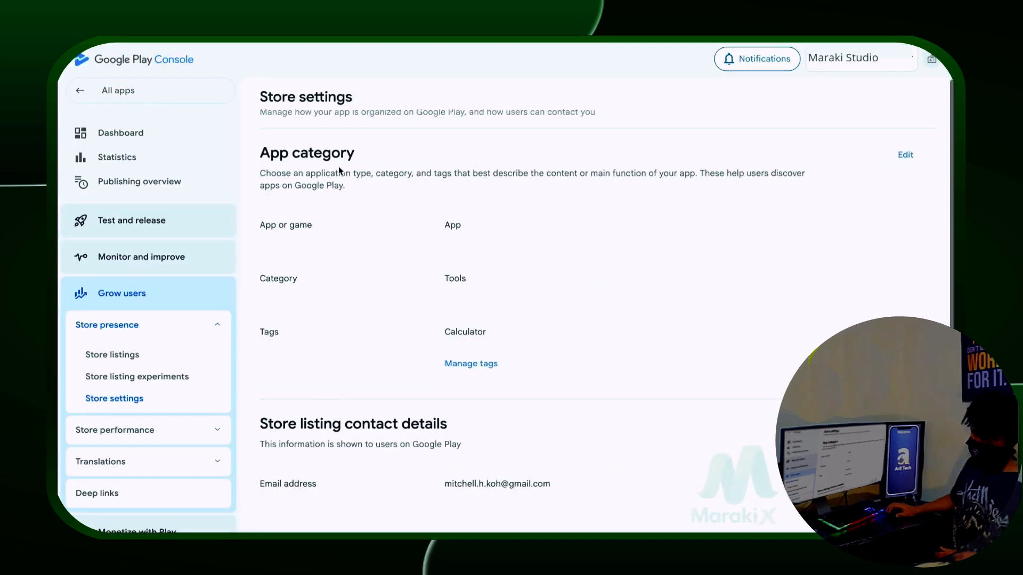
Step: Enter the short description 'Welcome To Maraki Studio' and a full description in the default store listing
{"action": "left_click", "coordinate": [185, 140]}
{"action": "scroll", "coordinate": [455, 298], "scroll_direction": "down", "scroll_amount": 8}
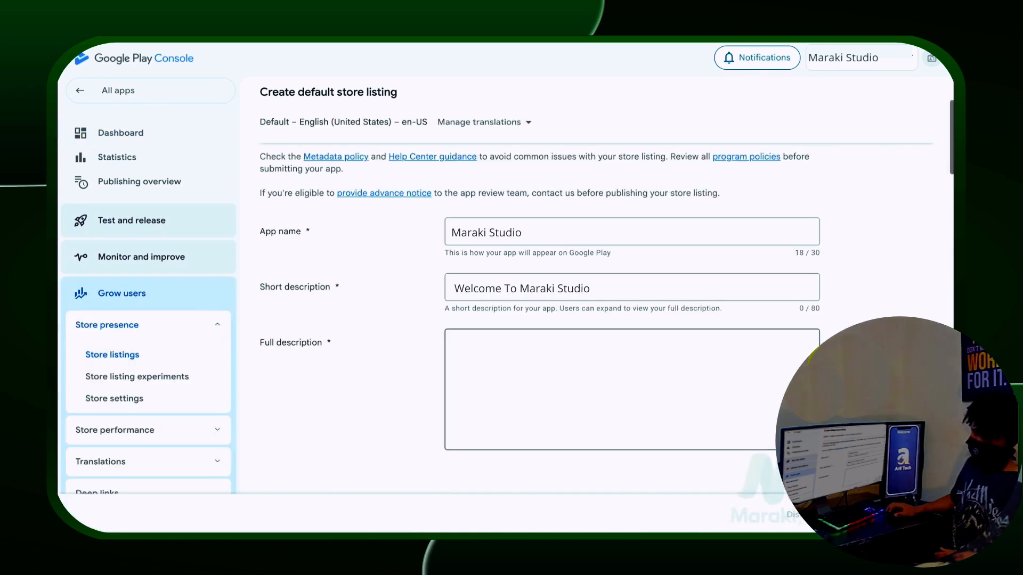
{"action": "left_click", "coordinate": [511, 292]}
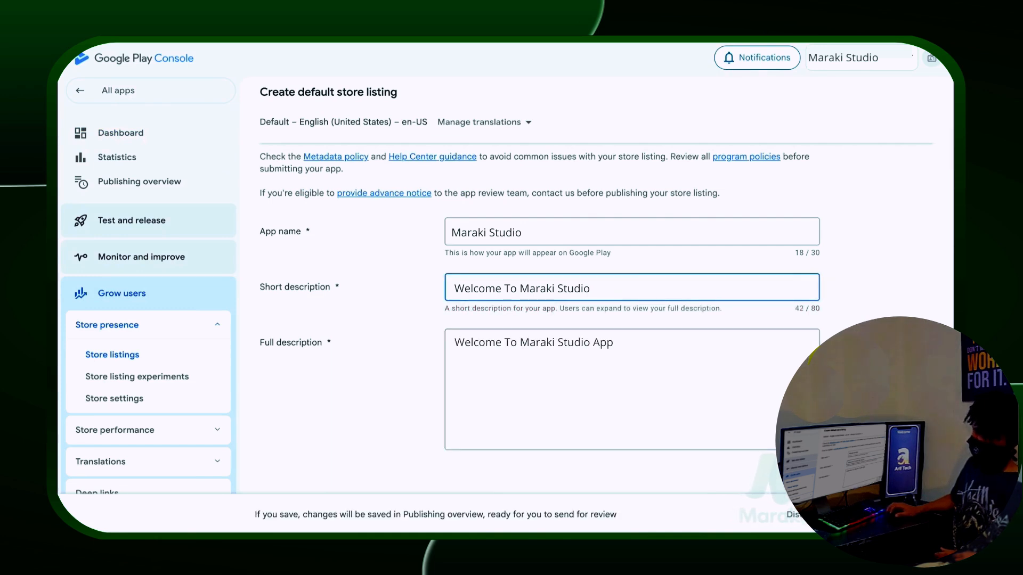
{"action": "left_click", "coordinate": [533, 346]}
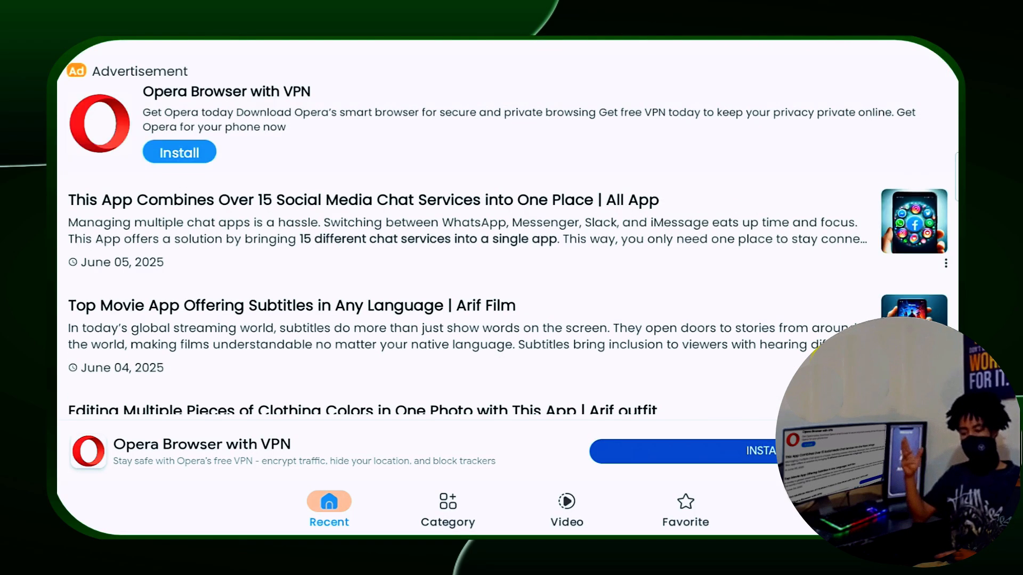
{"action": "scroll", "coordinate": [507, 255], "scroll_direction": "up", "scroll_amount": 7}
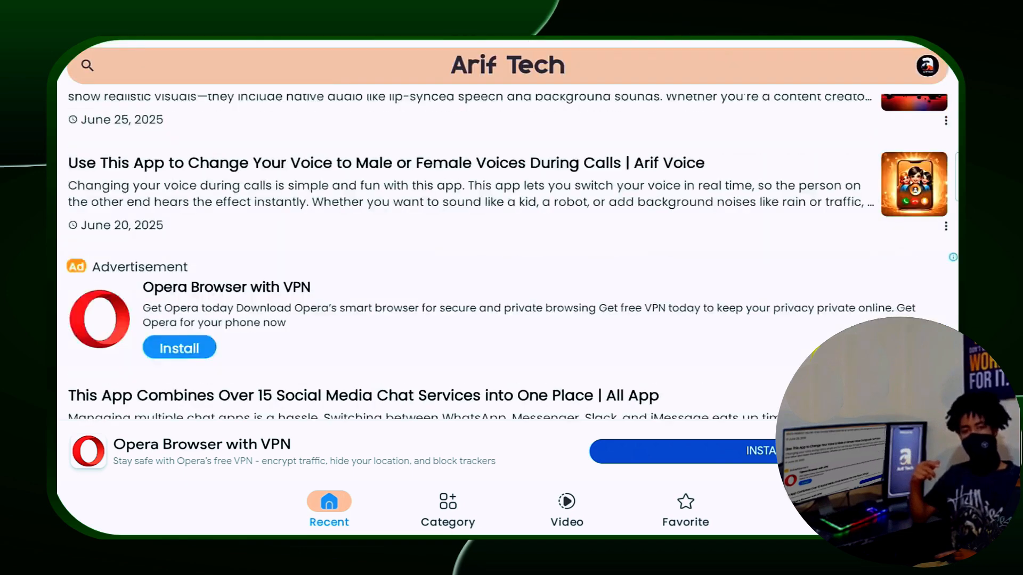
{"action": "scroll", "coordinate": [507, 256], "scroll_direction": "up", "scroll_amount": 6}
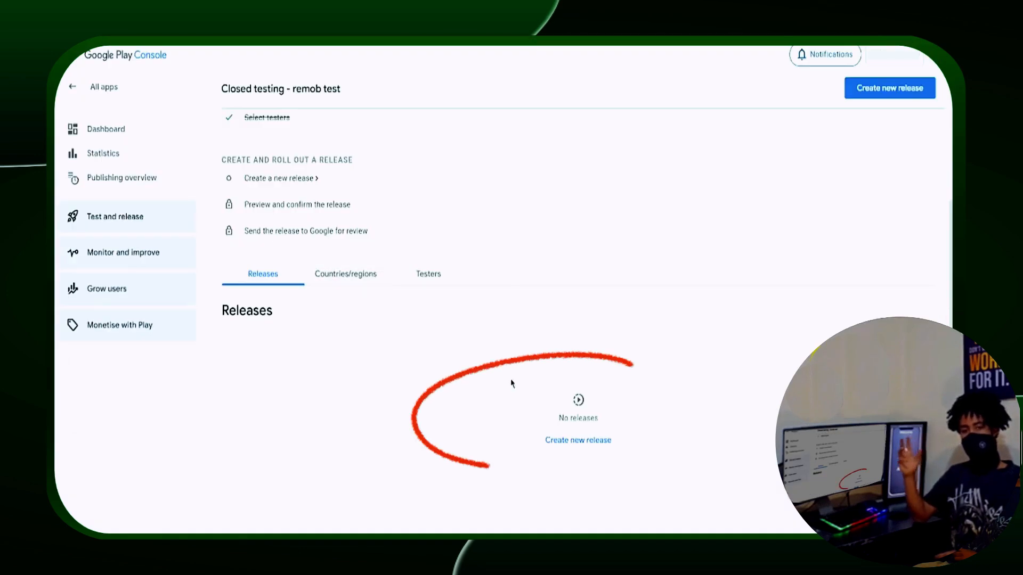
Step: Create a new release on the empty Closed testing track
{"action": "left_click", "coordinate": [602, 441]}
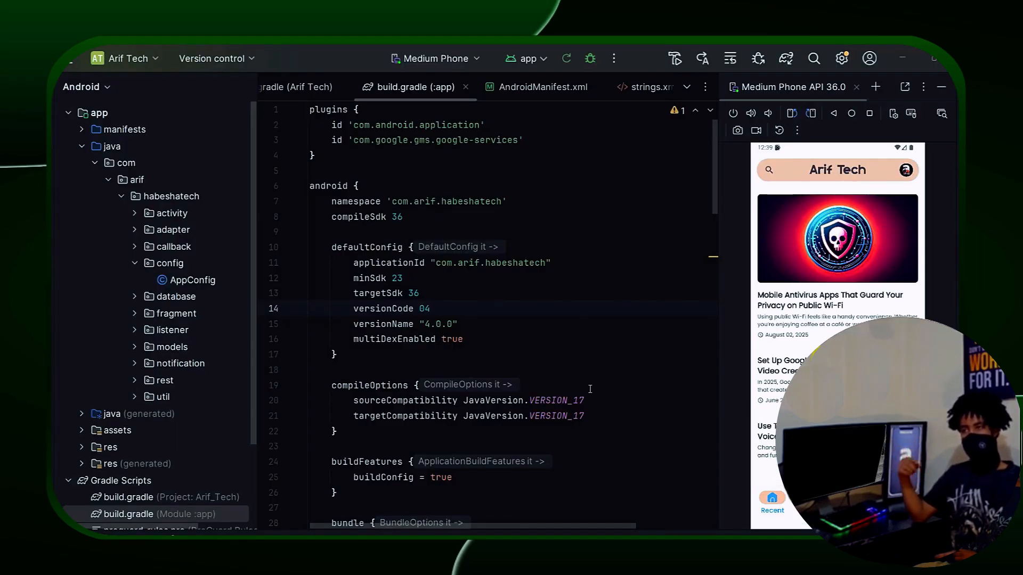
Step: Launch Build > Generate Signed App Bundle or APK with Android App Bundle selected
{"action": "left_click", "coordinate": [69, 60]}
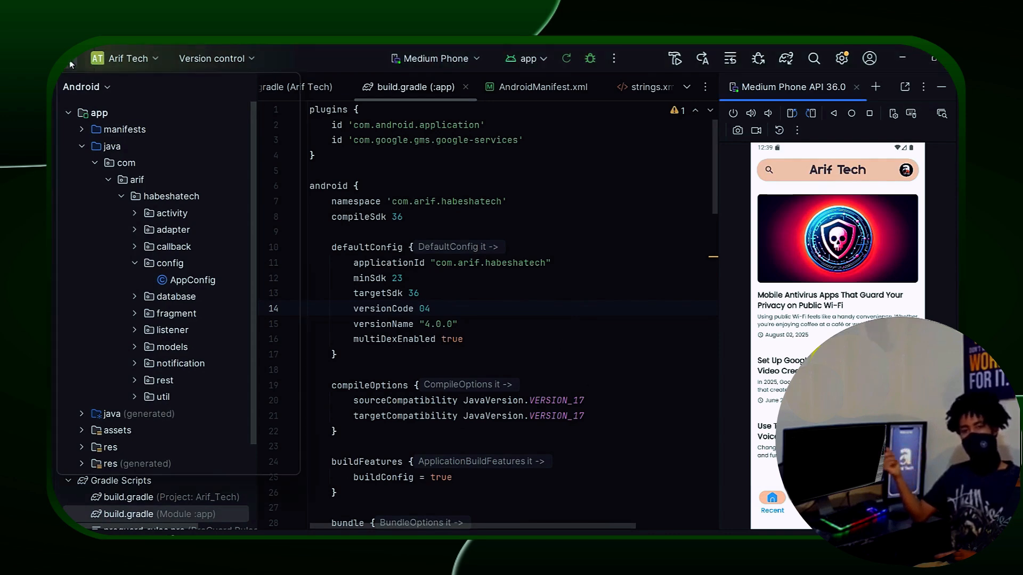
{"action": "mouse_move", "coordinate": [277, 57]}
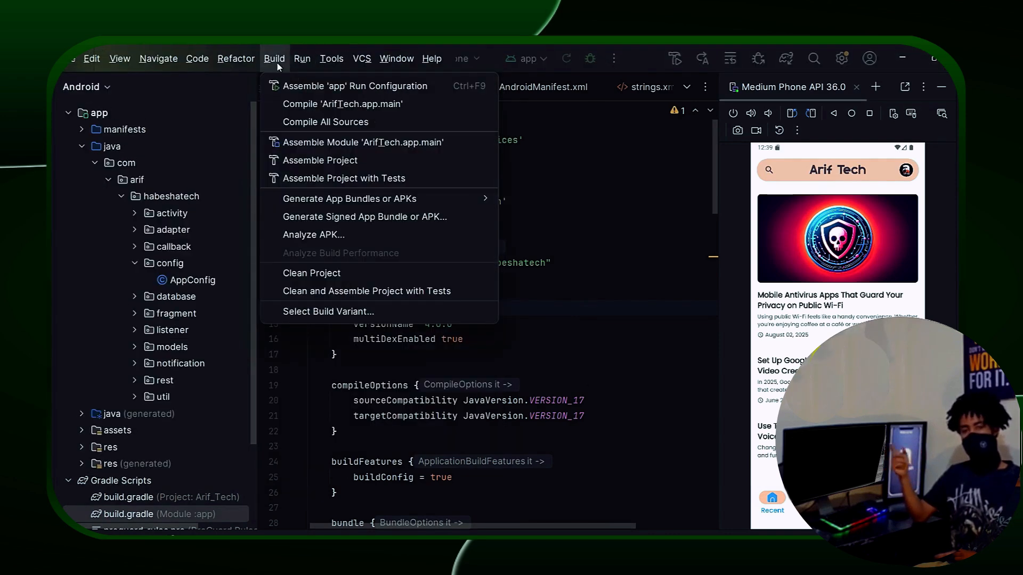
{"action": "left_click", "coordinate": [325, 219]}
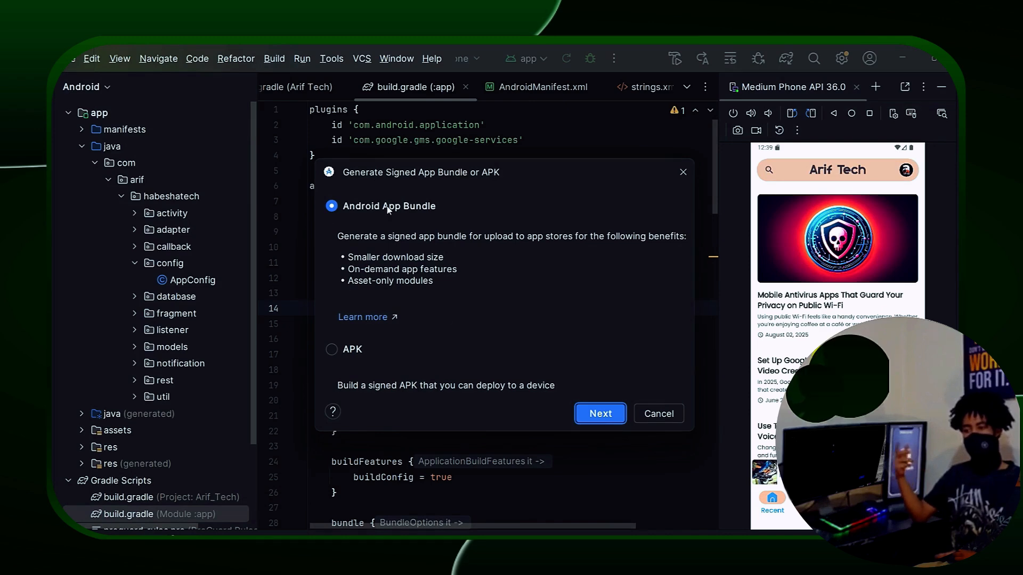
{"action": "left_click", "coordinate": [617, 415]}
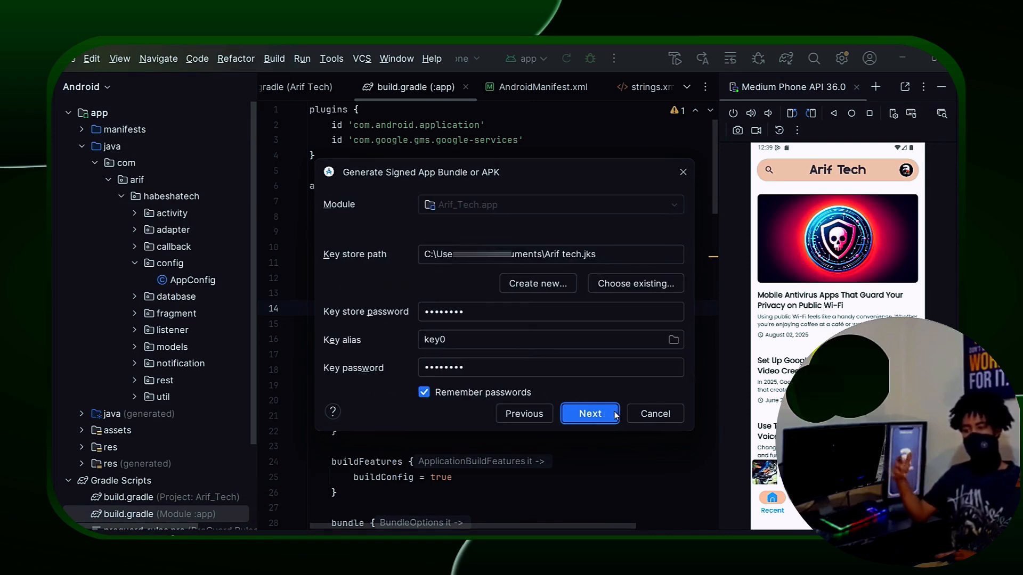
Step: Create key store Arif tech2.jks with its password, alias key0 and the key password
{"action": "left_click", "coordinate": [536, 284]}
{"action": "type", "text": "2.jks"}
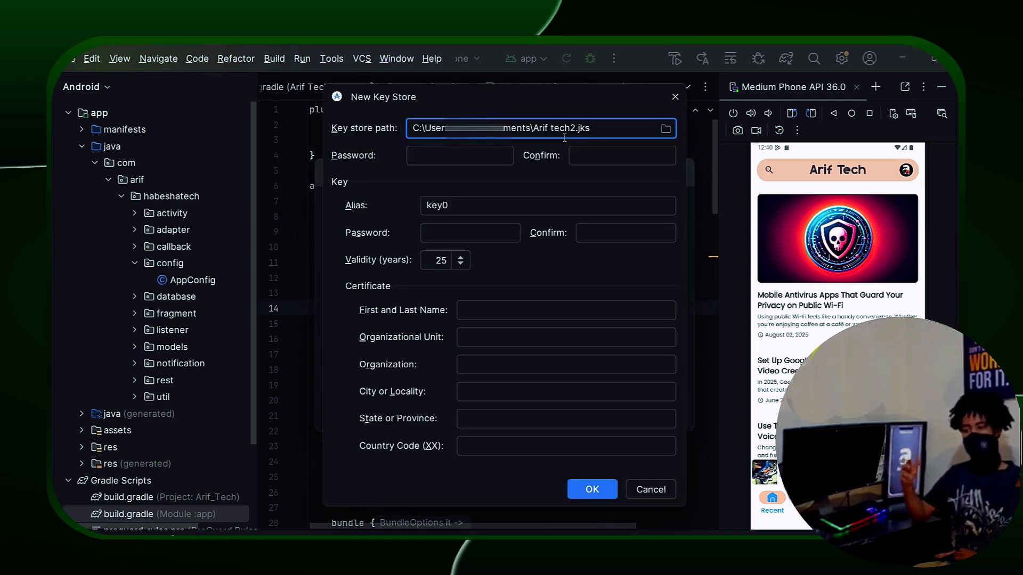
{"action": "left_click", "coordinate": [452, 157]}
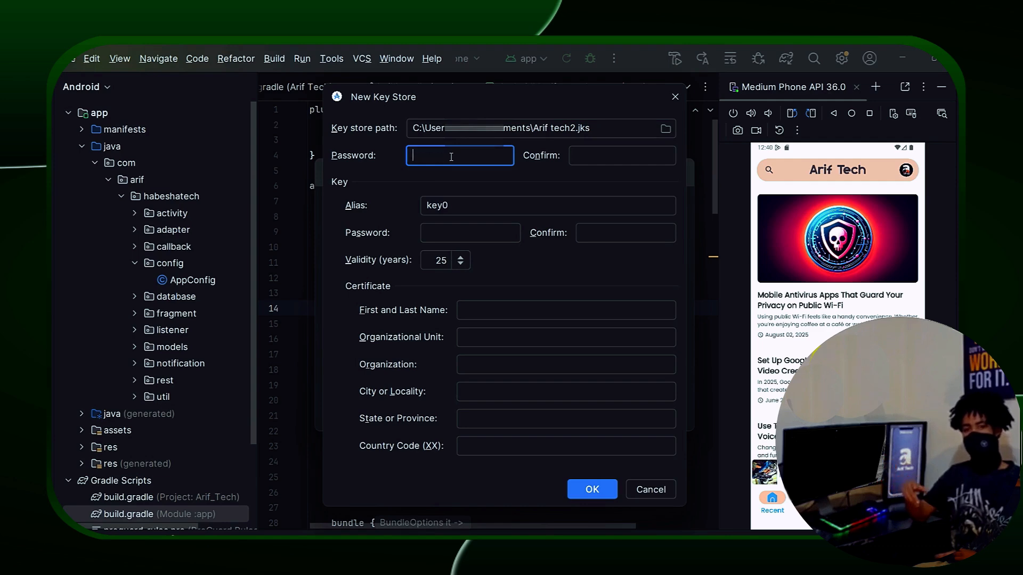
{"action": "type", "text": "•••••••"}
{"action": "left_click", "coordinate": [612, 158]}
{"action": "type", "text": "•••••"}
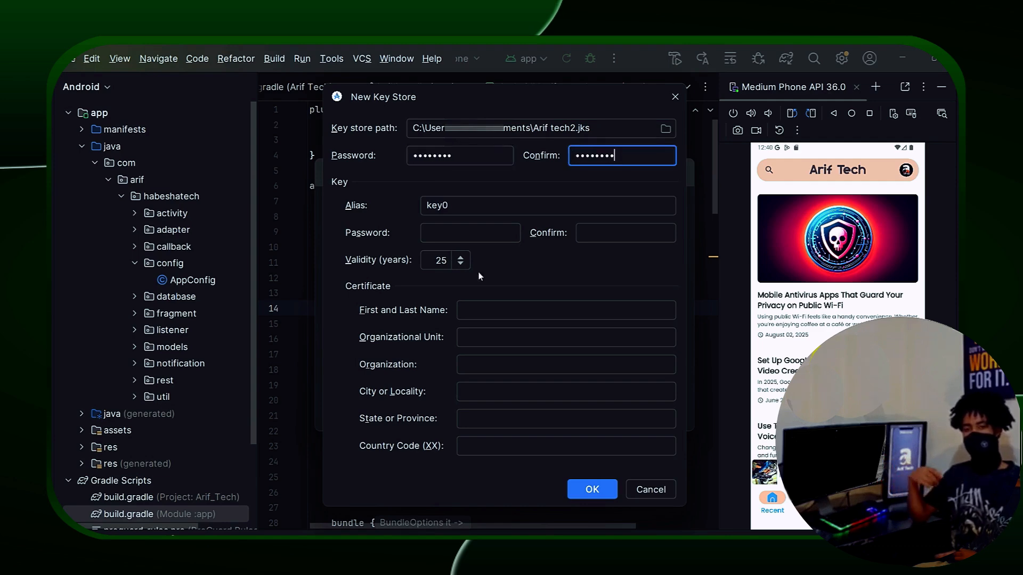
{"action": "left_click", "coordinate": [475, 208]}
{"action": "left_click_drag", "start_coordinate": [475, 208], "coordinate": [409, 202]}
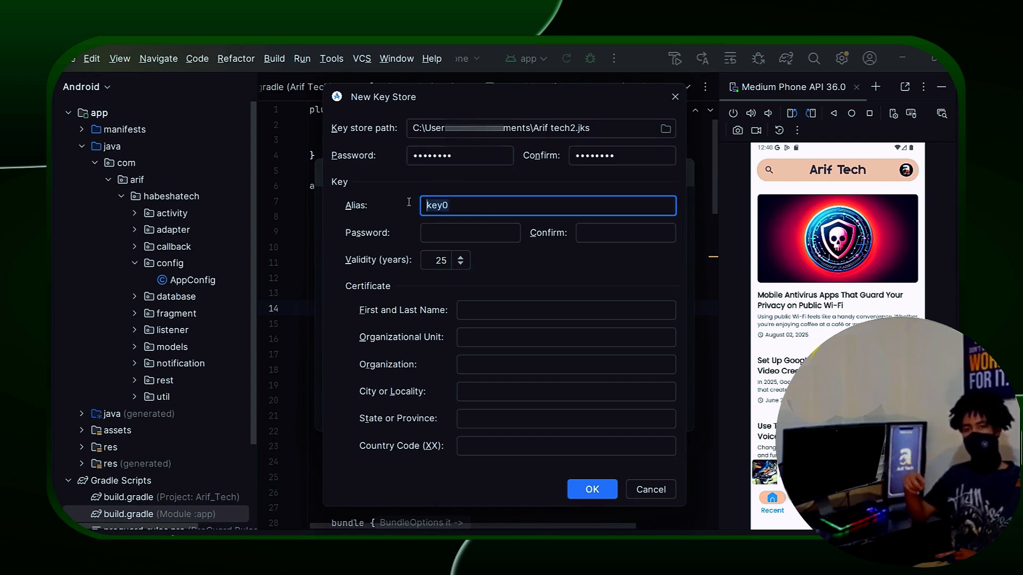
{"action": "left_click", "coordinate": [446, 238]}
{"action": "type", "text": "•"}
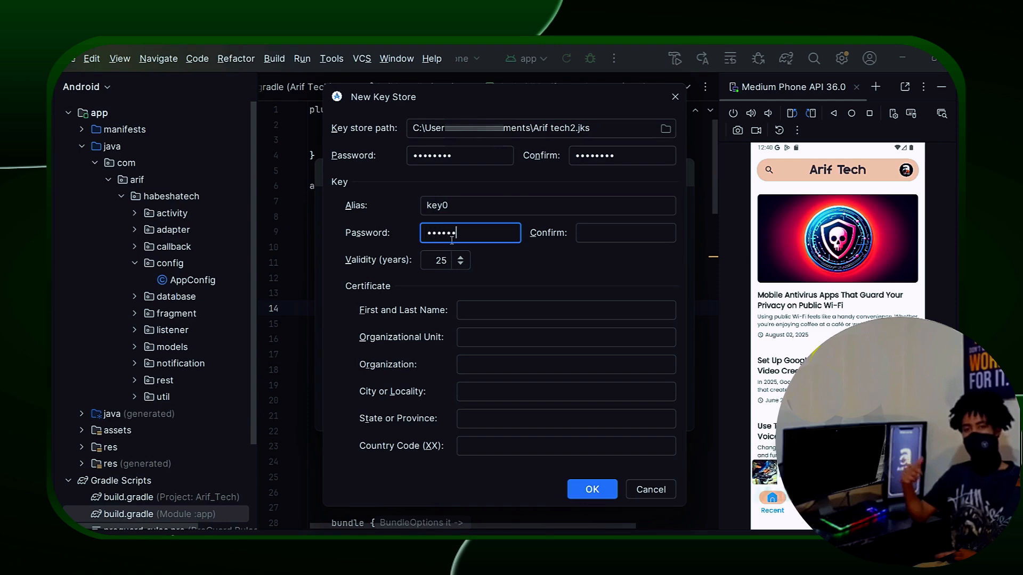
{"action": "left_click", "coordinate": [627, 236]}
{"action": "type", "text": "•••"}
Step: Fill in the certificate owner name, organizational unit, organization and city Addis Ababa
{"action": "left_click", "coordinate": [516, 314]}
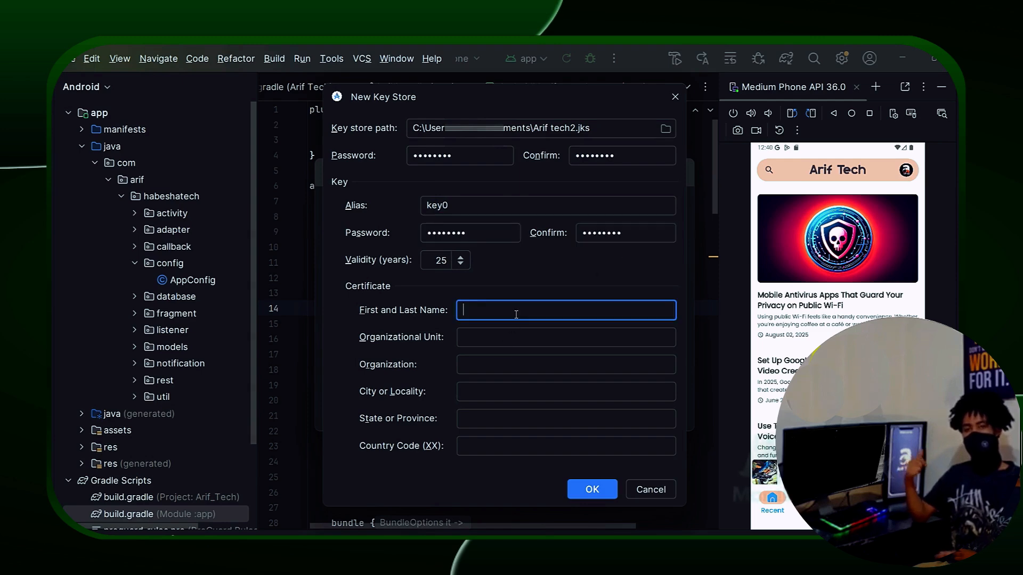
{"action": "type", "text": "marakix"}
{"action": "left_click", "coordinate": [496, 338]}
{"action": "type", "text": "marakix"}
{"action": "left_click", "coordinate": [493, 363]}
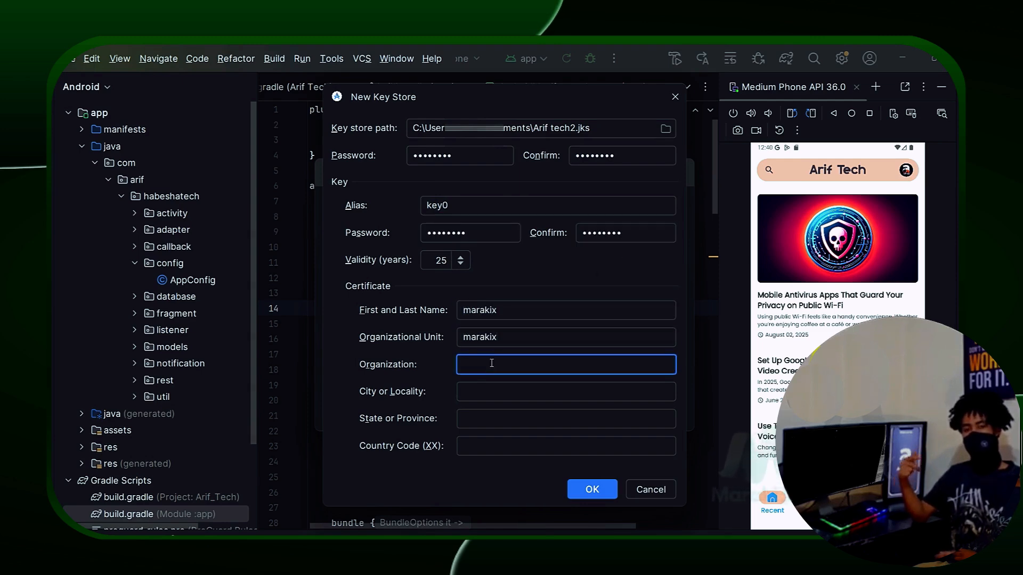
{"action": "type", "text": "marakix"}
{"action": "left_click", "coordinate": [493, 389]}
{"action": "type", "text": "Addis Ababa"}
Step: Set state to Addis Ababa and country code ET, then save the new key store
{"action": "left_click", "coordinate": [500, 421]}
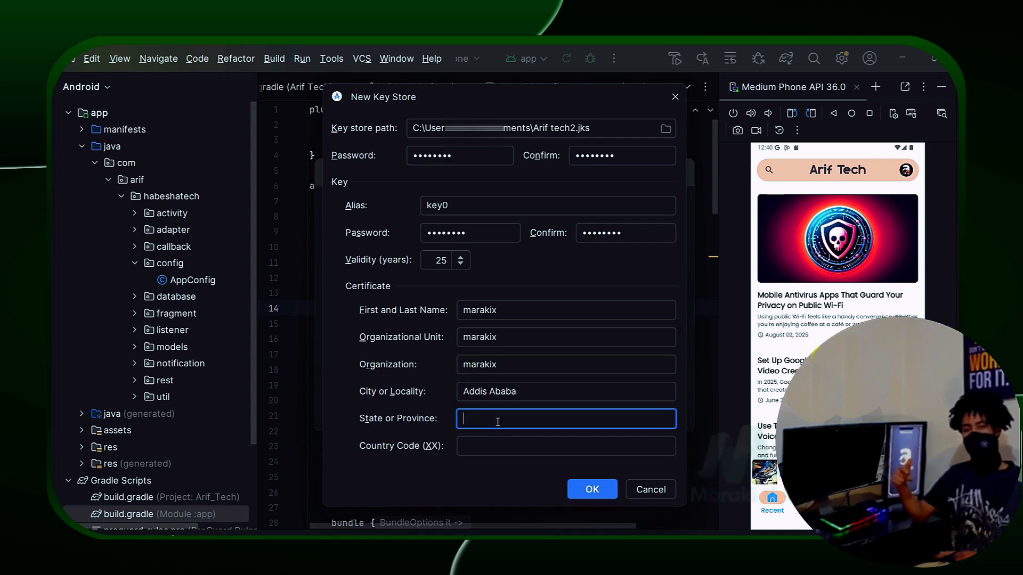
{"action": "key", "text": "shift+Tab"}
{"action": "key", "text": "ctrl+c"}
{"action": "key", "text": "Tab"}
{"action": "key", "text": "ctrl+v"}
{"action": "key", "text": "Tab"}
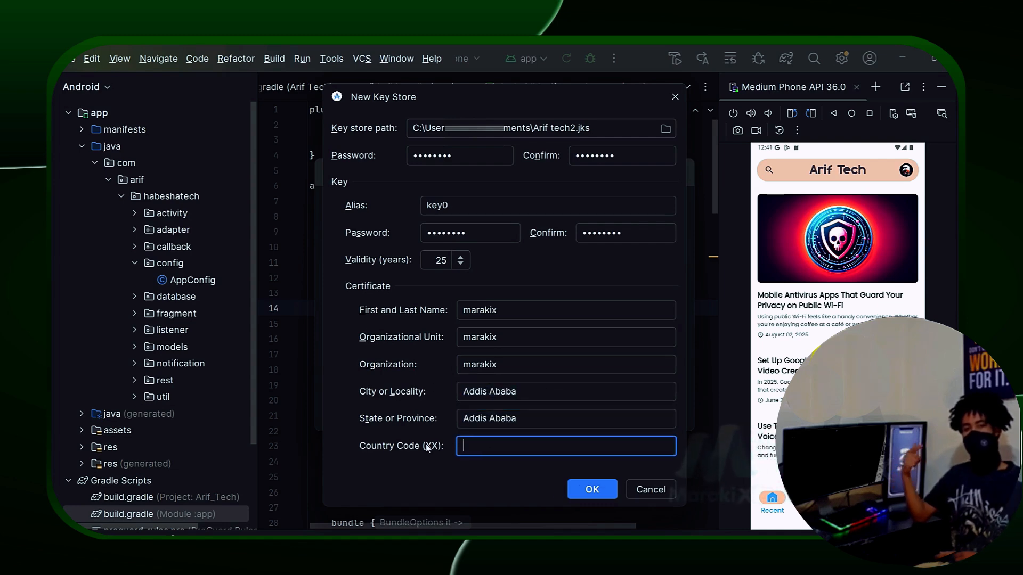
{"action": "type", "text": "ET"}
{"action": "key", "text": "ctrl+a"}
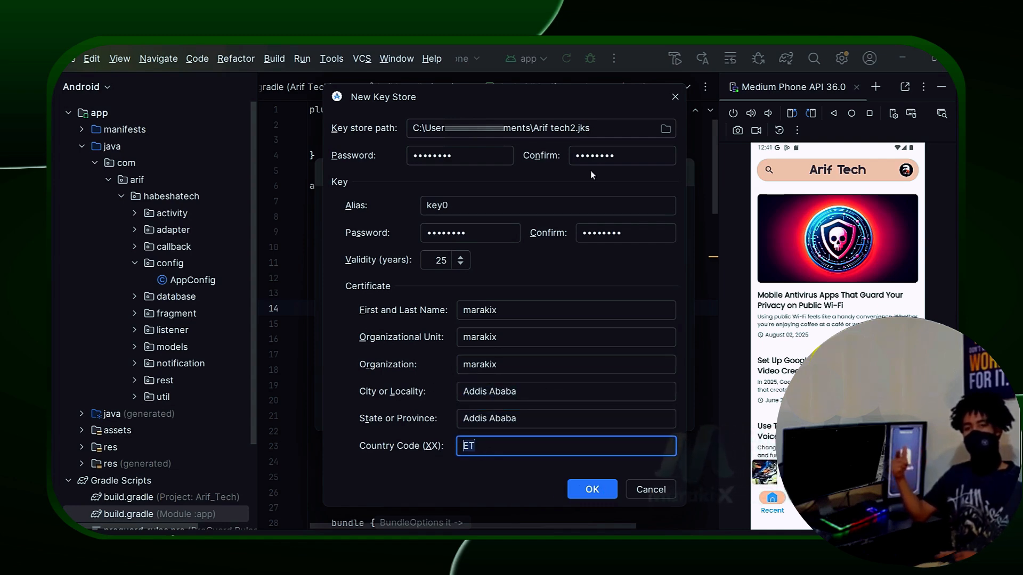
{"action": "left_click", "coordinate": [592, 489]}
Step: Re-enter the key store password and the key password in the signing wizard
{"action": "left_click", "coordinate": [427, 311]}
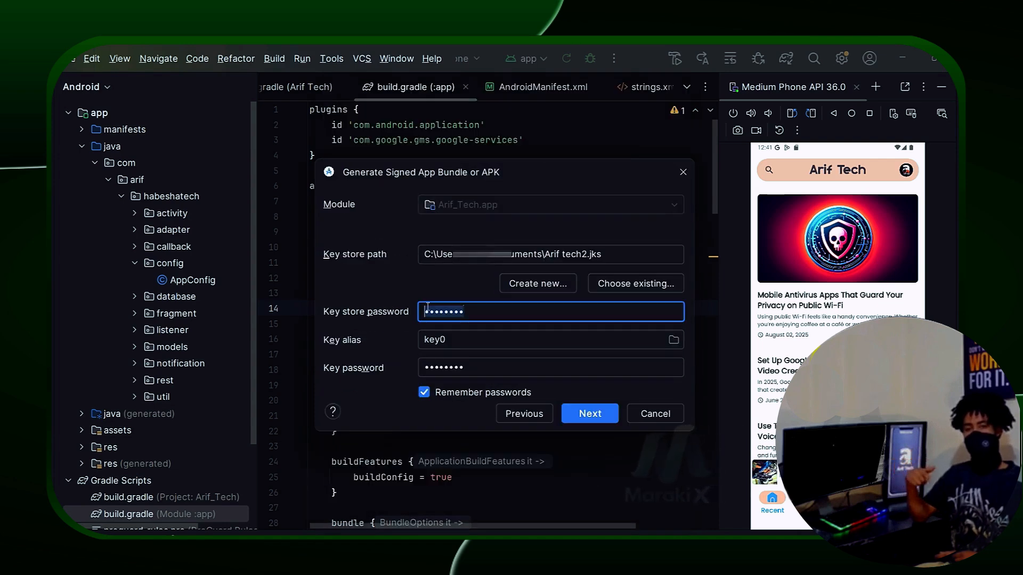
{"action": "type", "text": "1234"}
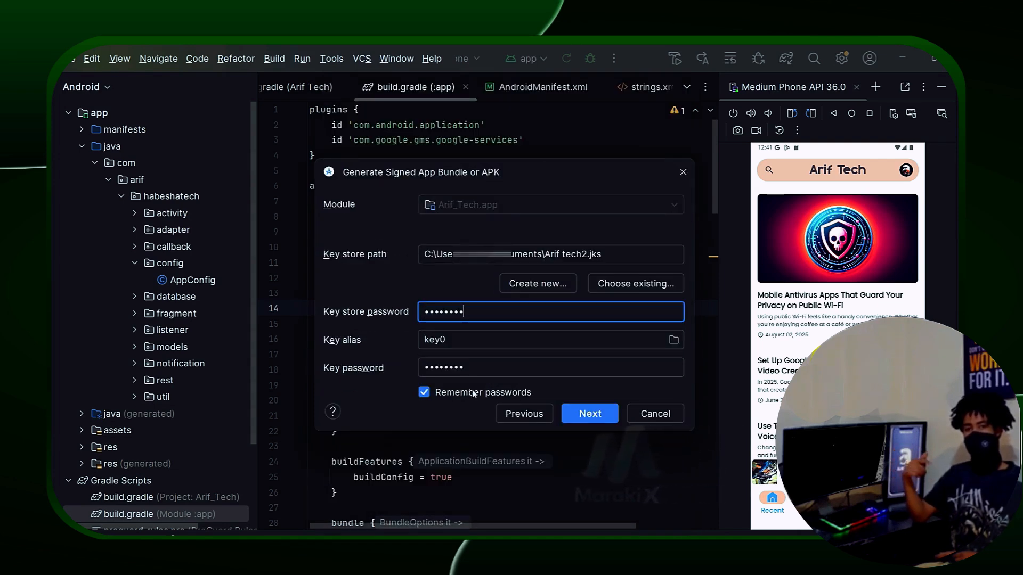
{"action": "left_click", "coordinate": [486, 367]}
{"action": "type", "text": "1"}
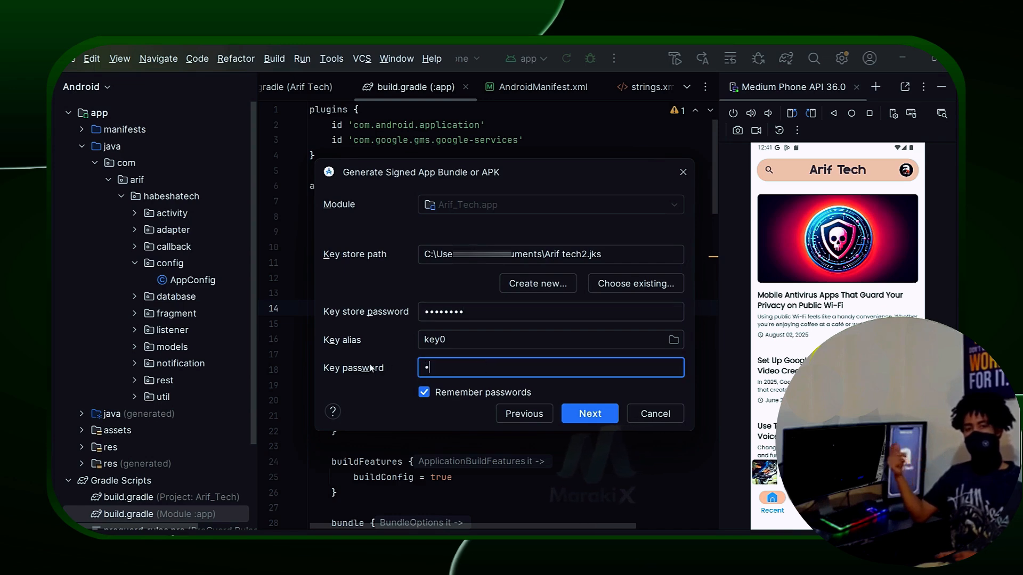
{"action": "type", "text": "2345"}
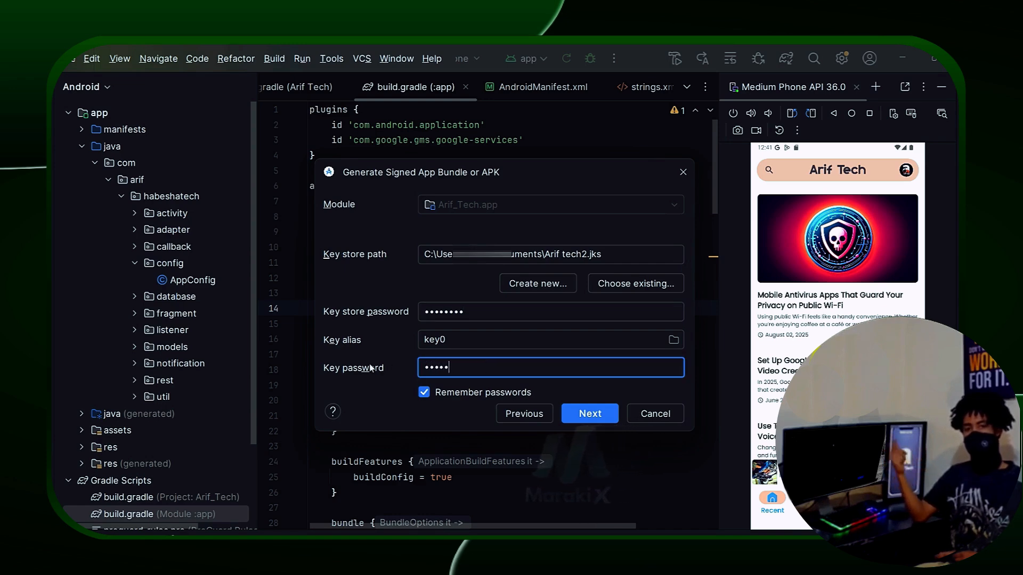
{"action": "type", "text": "67"}
Step: Build the signed release bundle and drag app-release.aab into the Play Console release
{"action": "key", "text": "Return"}
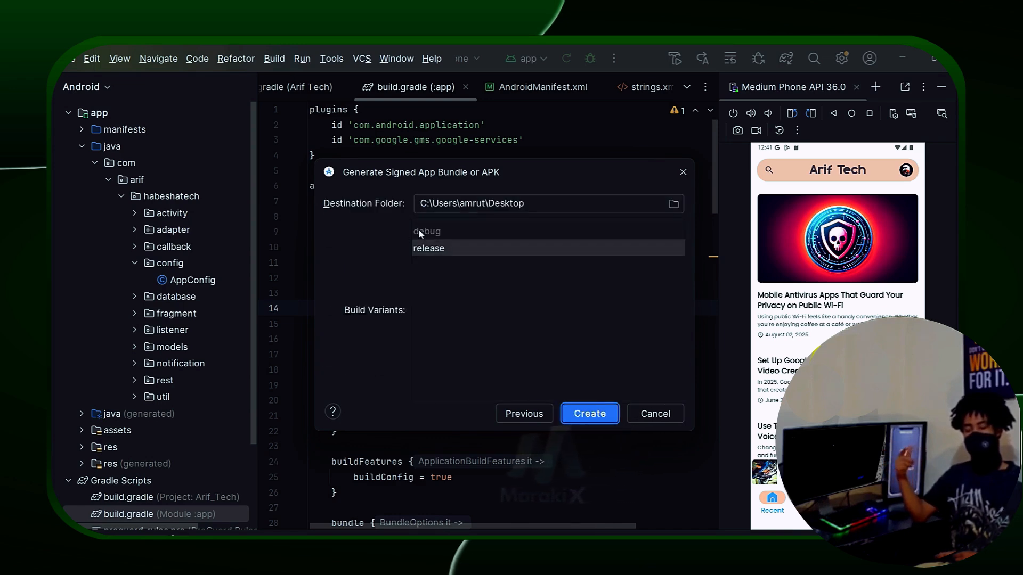
{"action": "left_click", "coordinate": [597, 416]}
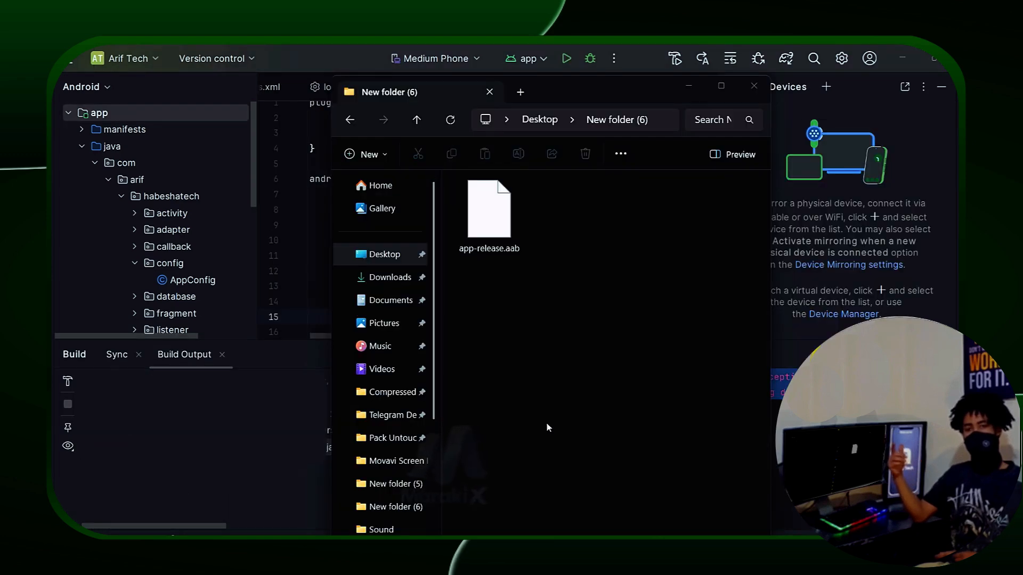
{"action": "left_click", "coordinate": [548, 422]}
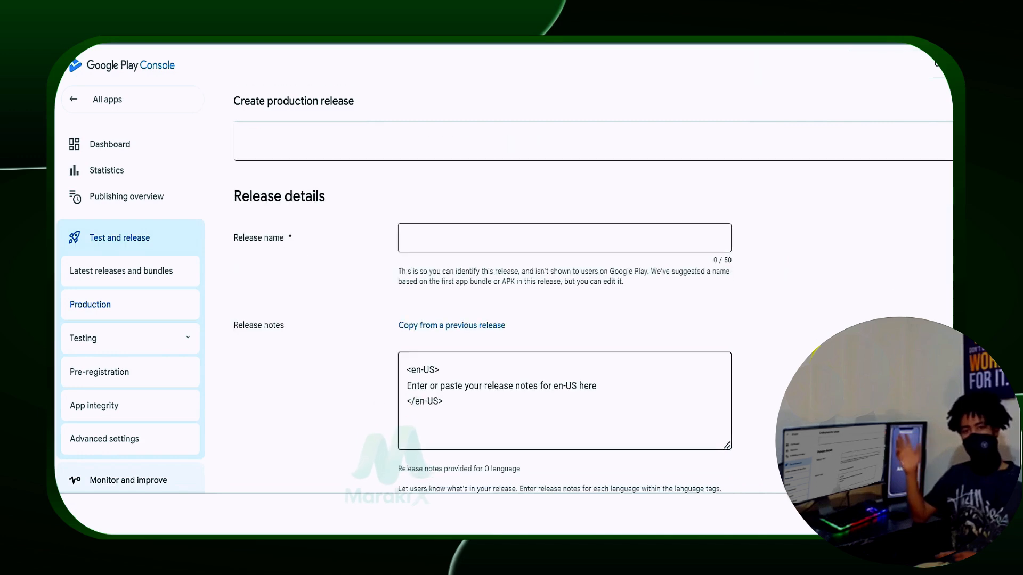
Step: Replace the release notes placeholder with 'First Release', save, and go to Publishing overview
{"action": "left_click_drag", "start_coordinate": [598, 384], "coordinate": [347, 388]}
{"action": "key", "text": "BackSpace"}
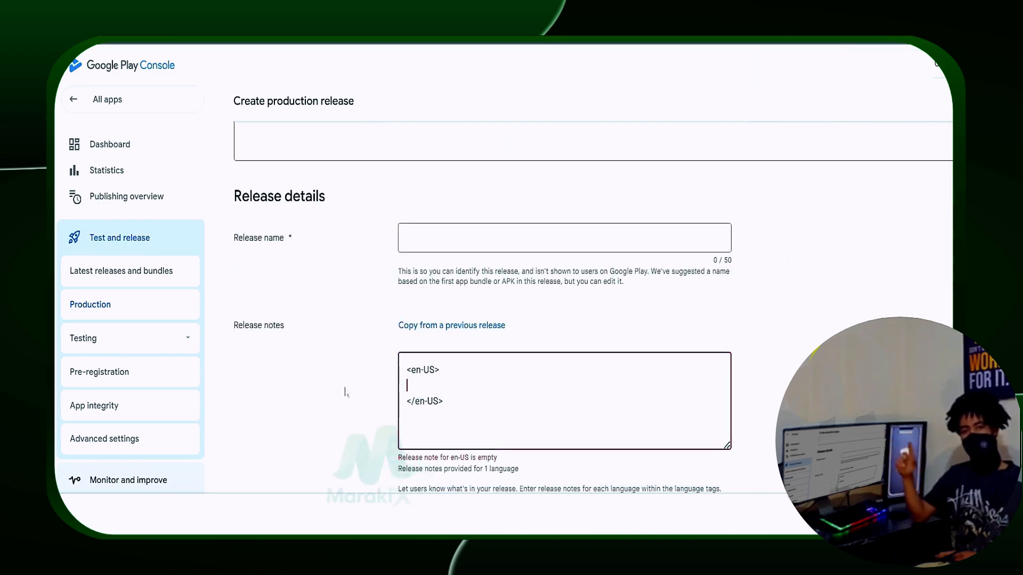
{"action": "type", "text": "First Release"}
{"action": "scroll", "coordinate": [922, 273], "scroll_direction": "up", "scroll_amount": 3}
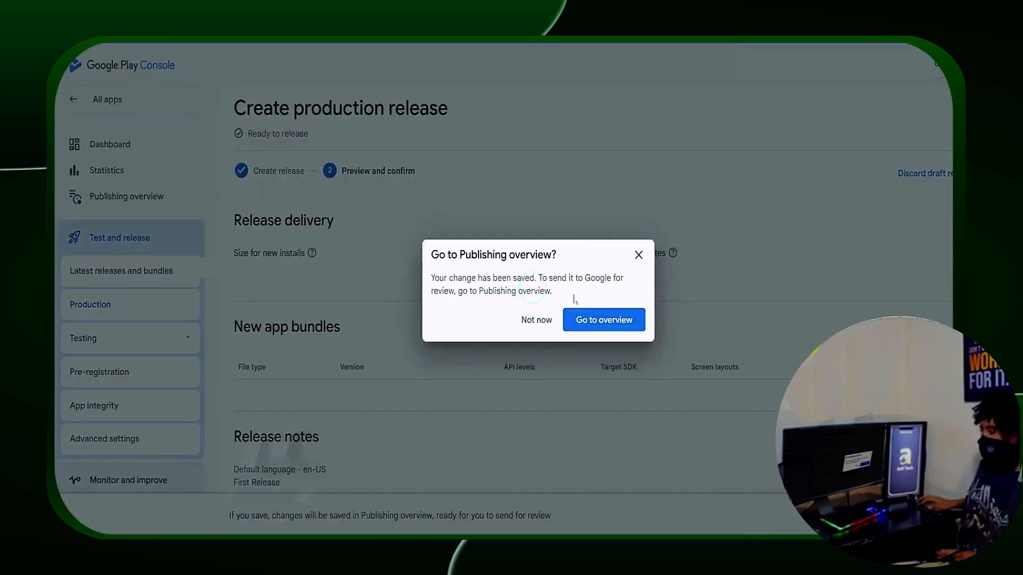
{"action": "left_click", "coordinate": [619, 324]}
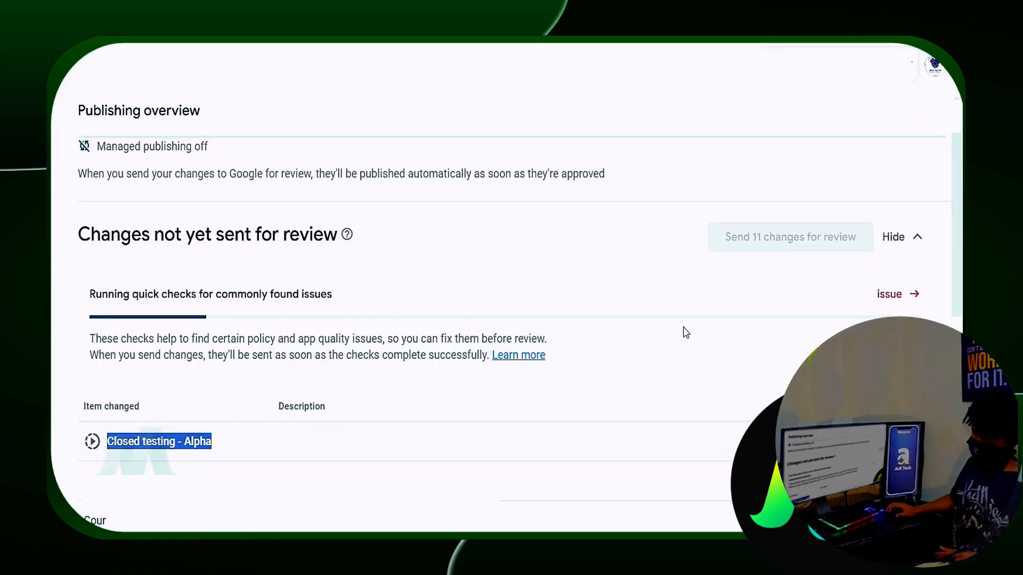
Step: Start and complete the Advertising ID declaration flagged as needing attention
{"action": "left_click", "coordinate": [895, 303]}
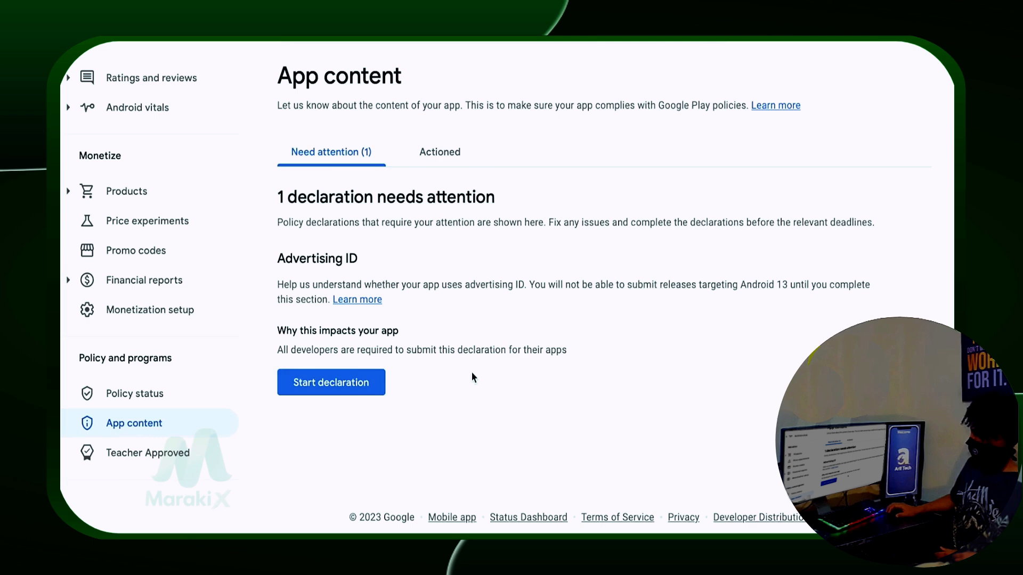
{"action": "left_click", "coordinate": [349, 397]}
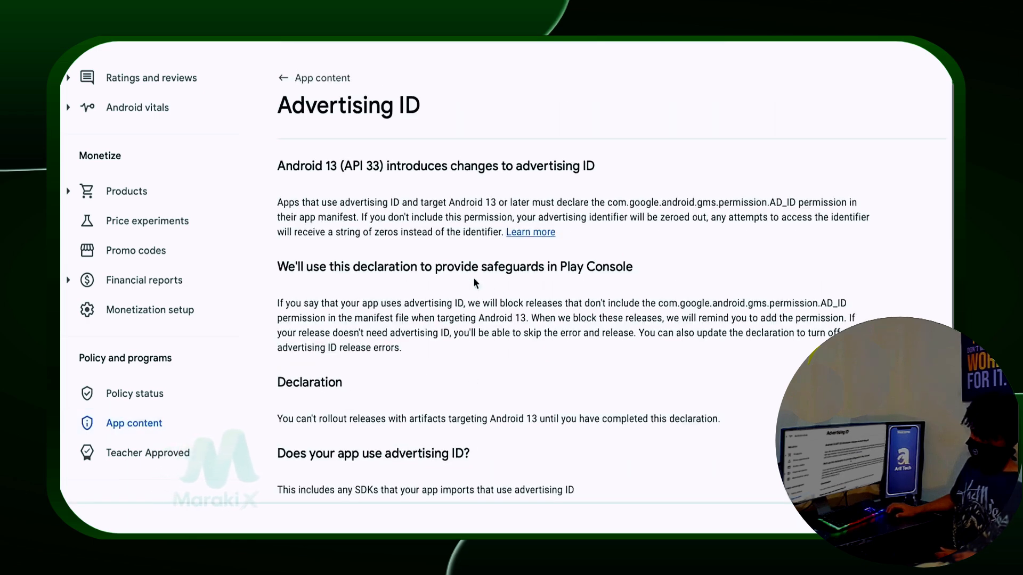
{"action": "scroll", "coordinate": [496, 286], "scroll_direction": "down", "scroll_amount": 4}
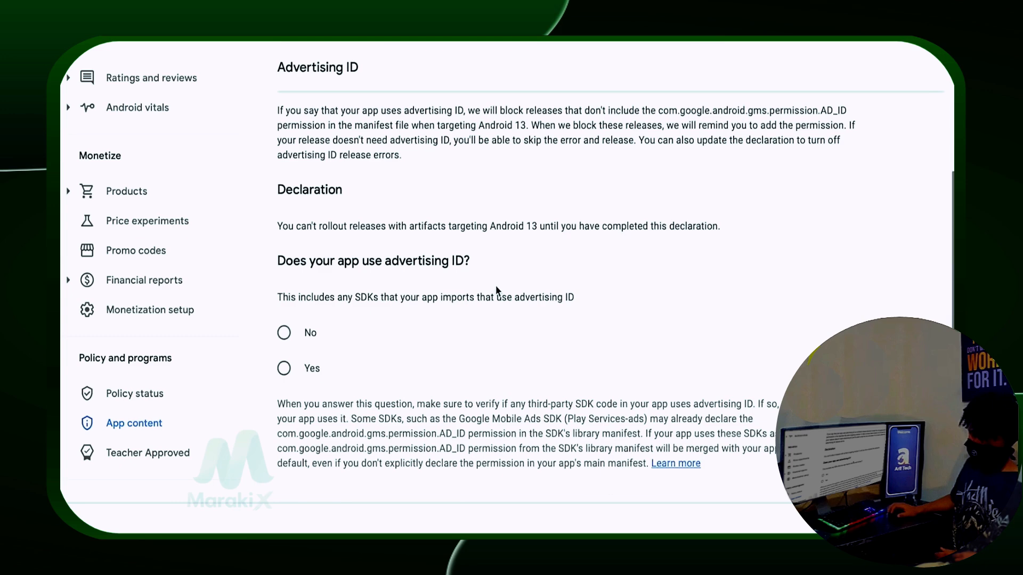
{"action": "scroll", "coordinate": [496, 287], "scroll_direction": "down", "scroll_amount": 1}
{"action": "scroll", "coordinate": [496, 288], "scroll_direction": "down", "scroll_amount": 1}
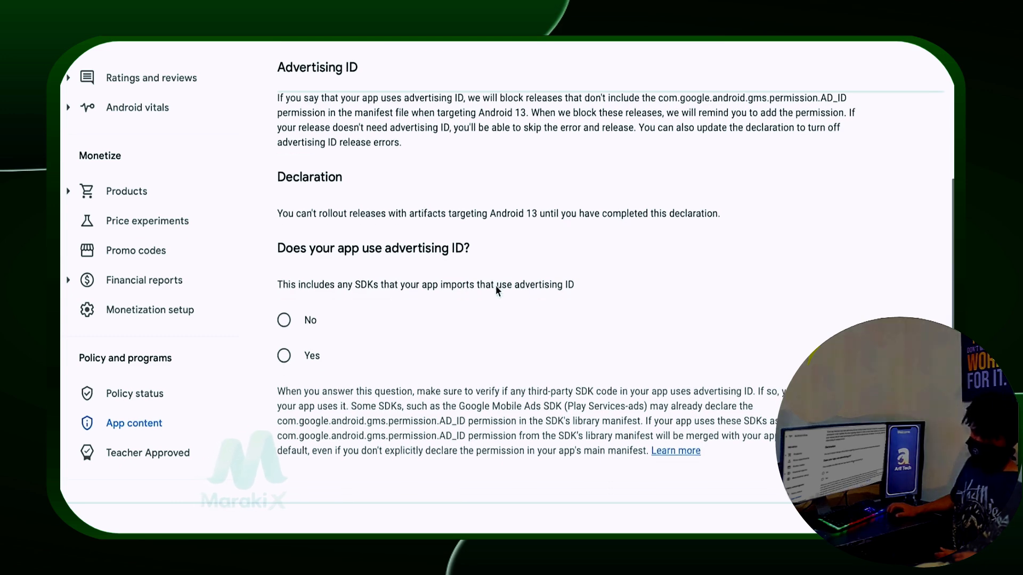
{"action": "scroll", "coordinate": [496, 288], "scroll_direction": "down", "scroll_amount": 1}
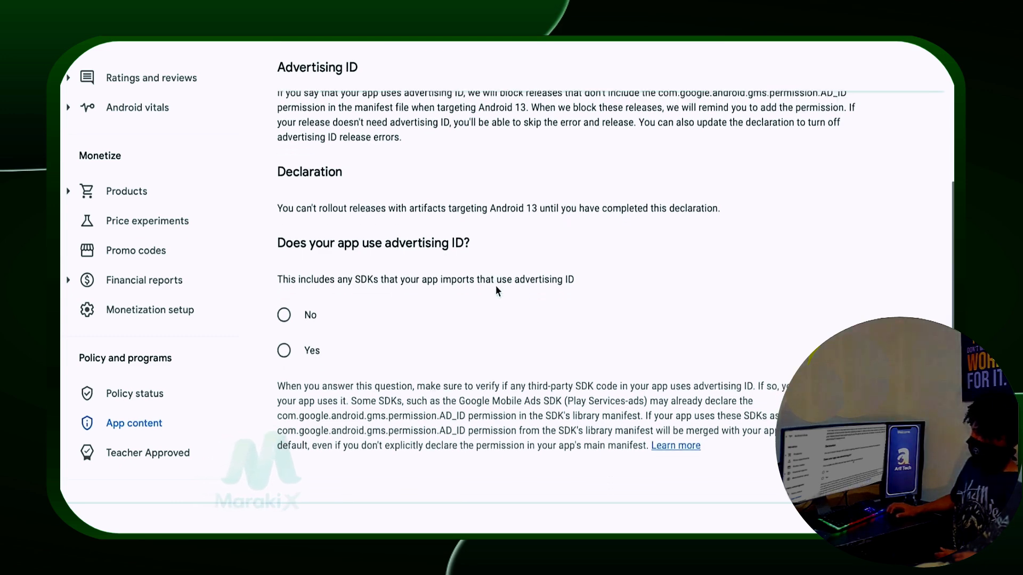
{"action": "scroll", "coordinate": [496, 288], "scroll_direction": "down", "scroll_amount": 1}
{"action": "scroll", "coordinate": [496, 290], "scroll_direction": "down", "scroll_amount": 1}
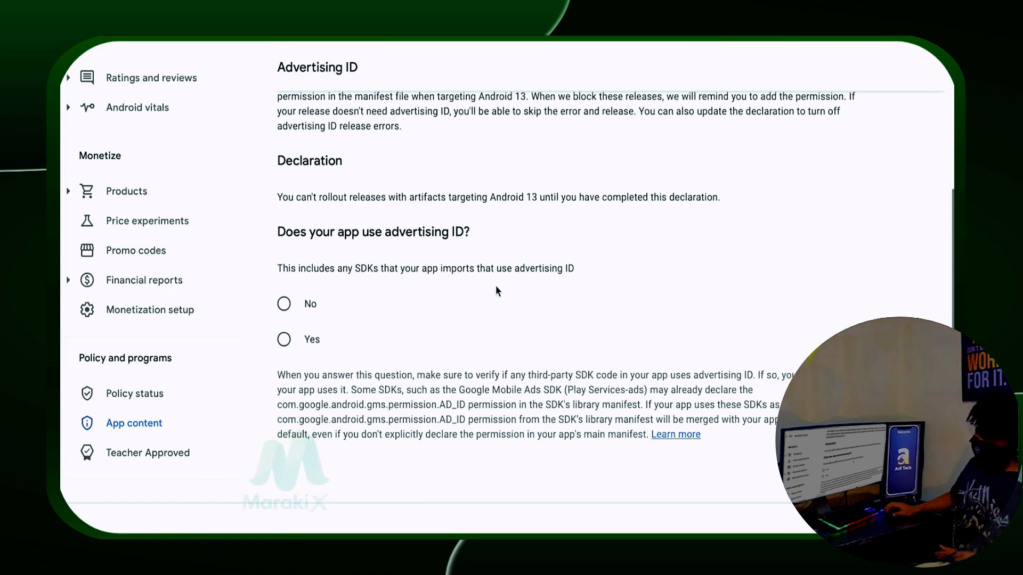
{"action": "scroll", "coordinate": [496, 289], "scroll_direction": "down", "scroll_amount": 1}
{"action": "scroll", "coordinate": [496, 291], "scroll_direction": "down", "scroll_amount": 1}
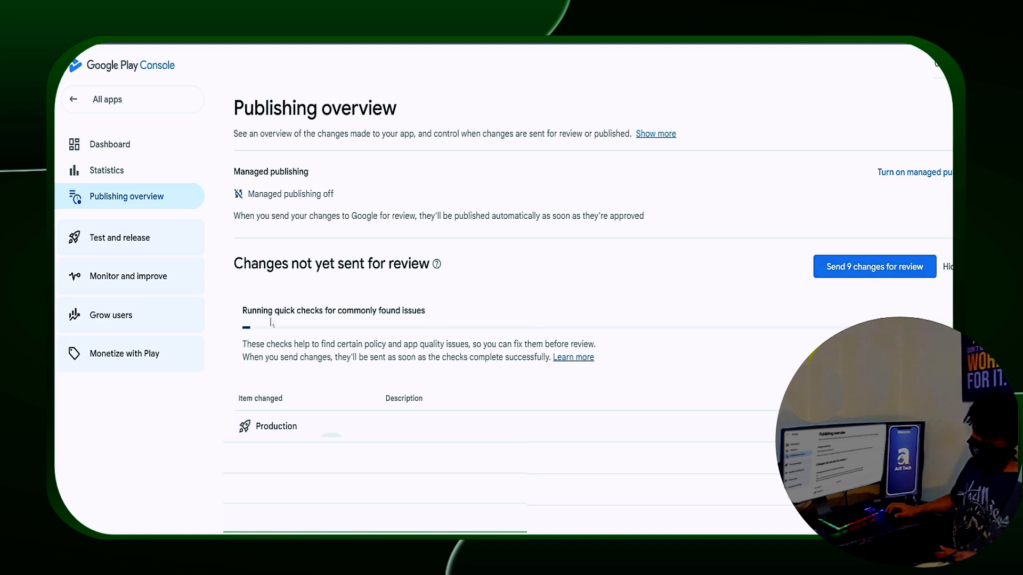
Step: Choose Send 9 changes for review on the Publishing overview
{"action": "left_click_drag", "start_coordinate": [243, 311], "coordinate": [417, 311]}
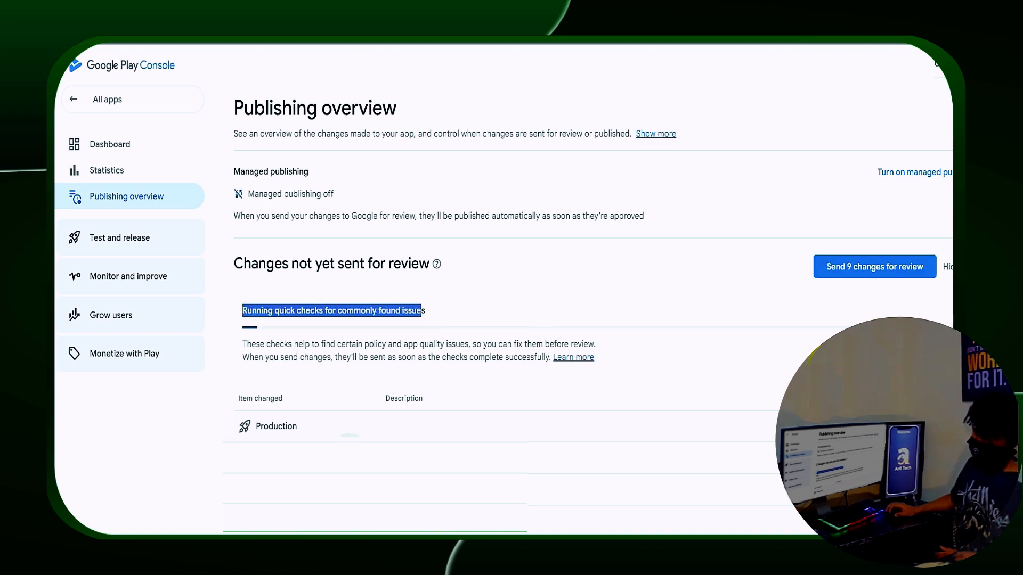
{"action": "left_click", "coordinate": [863, 269]}
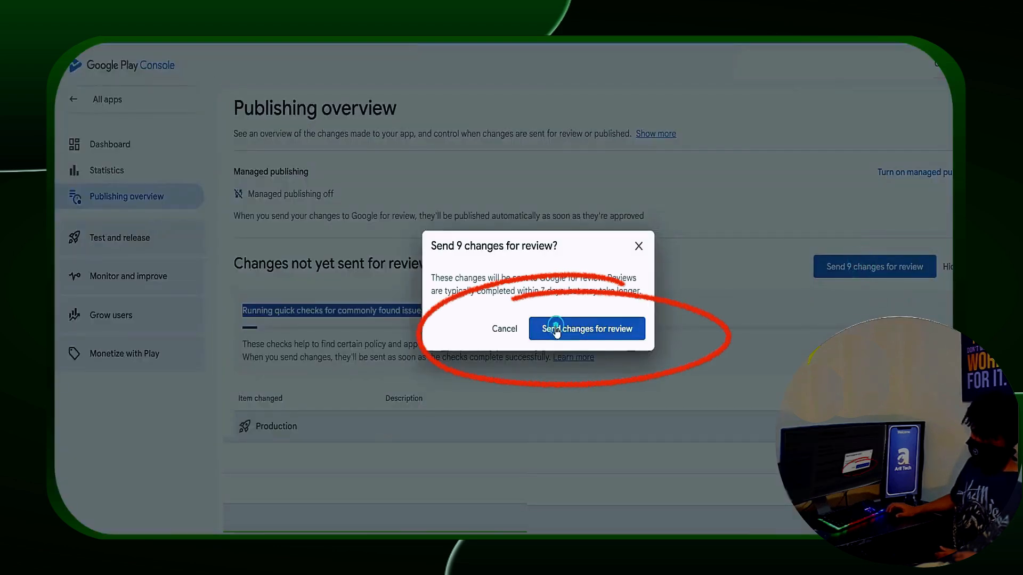